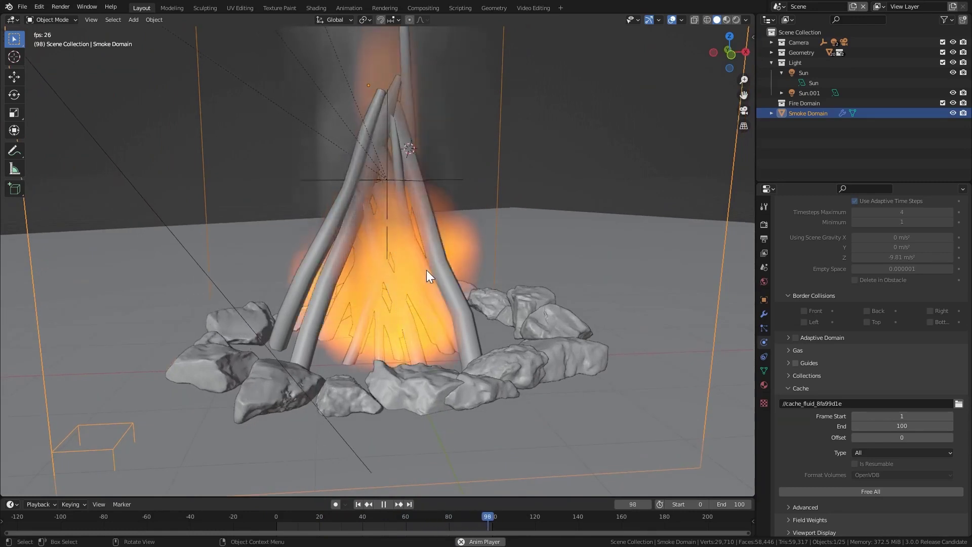
Step: Scrub the timeline forward to frame 65 to preview the campfire flames
scroll(427, 272, up, 3)
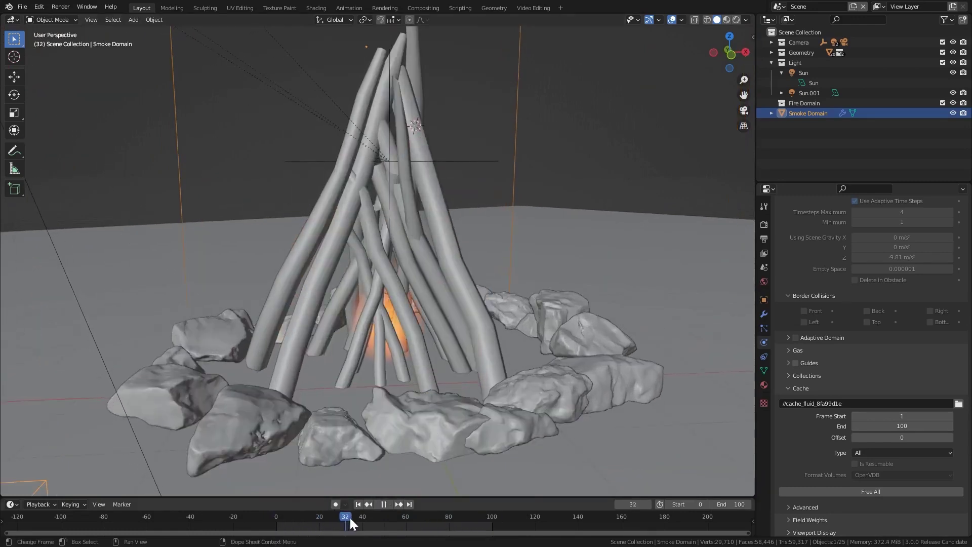
drag(390, 519, 415, 515)
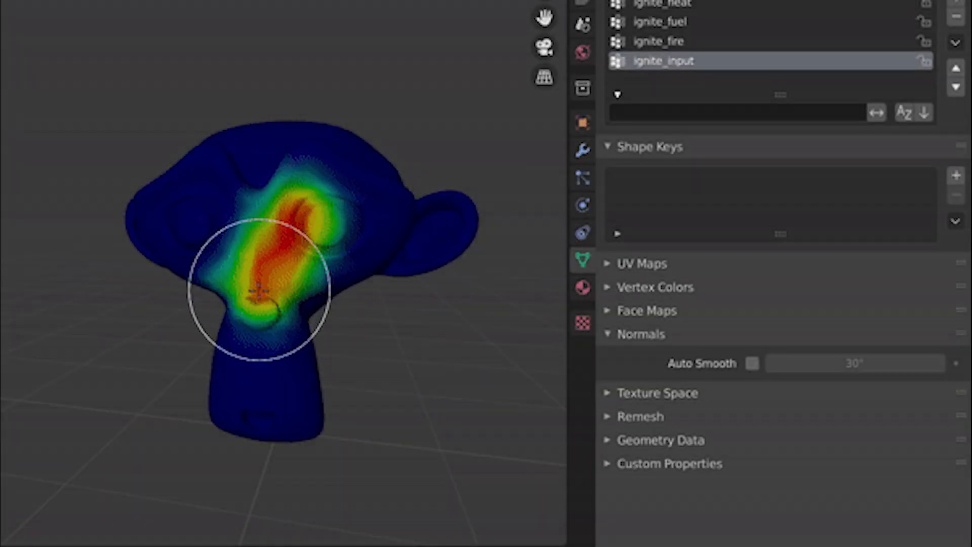
Step: Bake the Ignite simulation on the monkey head and display its ignite_fire vertex group weights
click(582, 205)
click(656, 179)
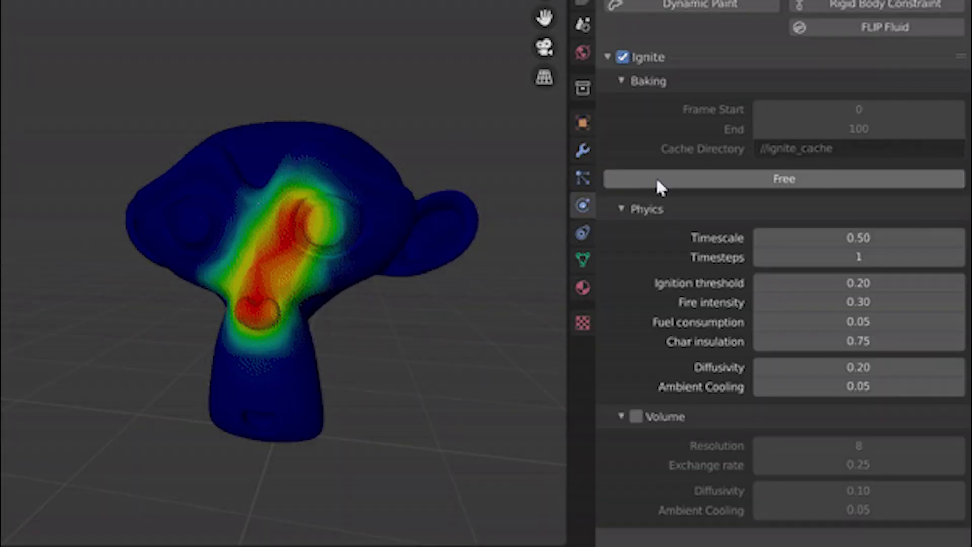
click(583, 260)
click(664, 40)
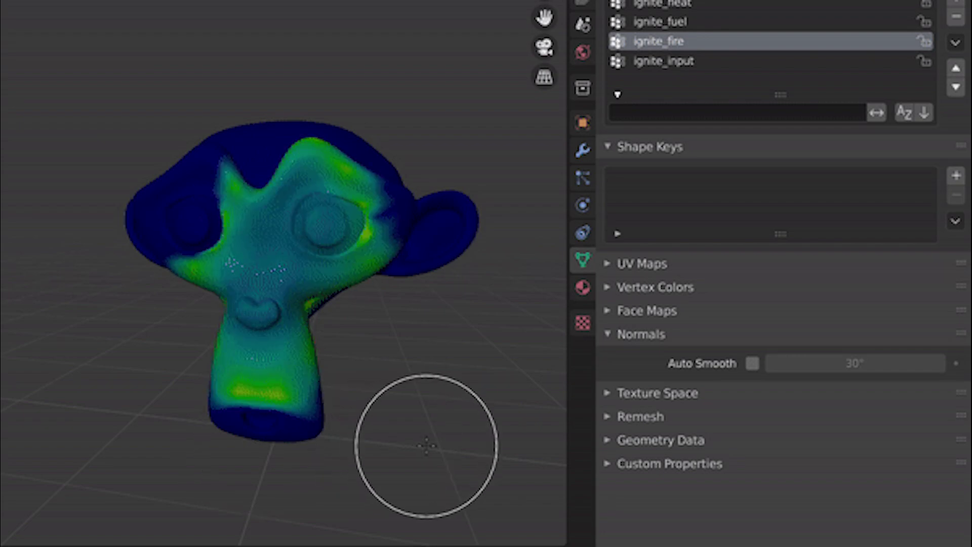
key(ctrl+Tab)
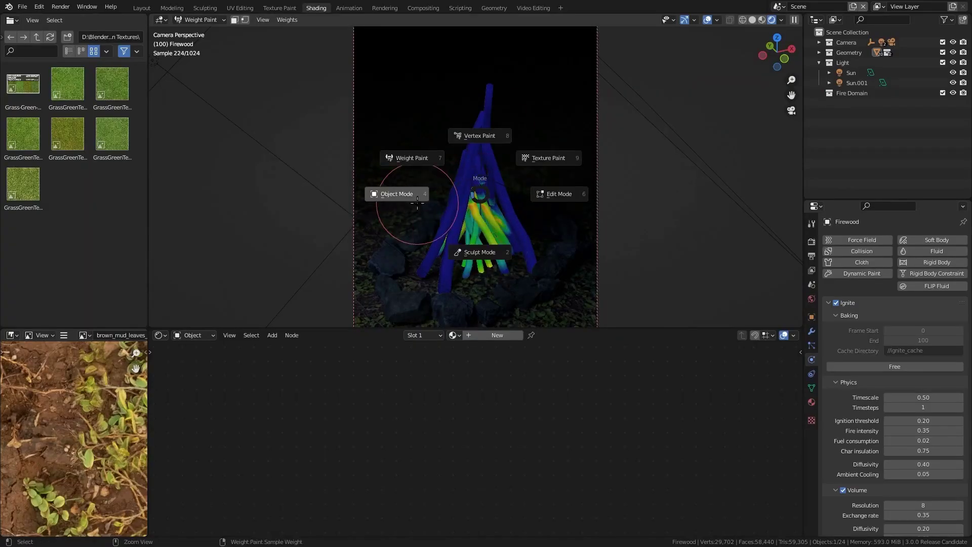
Step: Append the Ignite - Bark material from ignite_sample.blend and assign it to the firewood in Object Mode
click(417, 203)
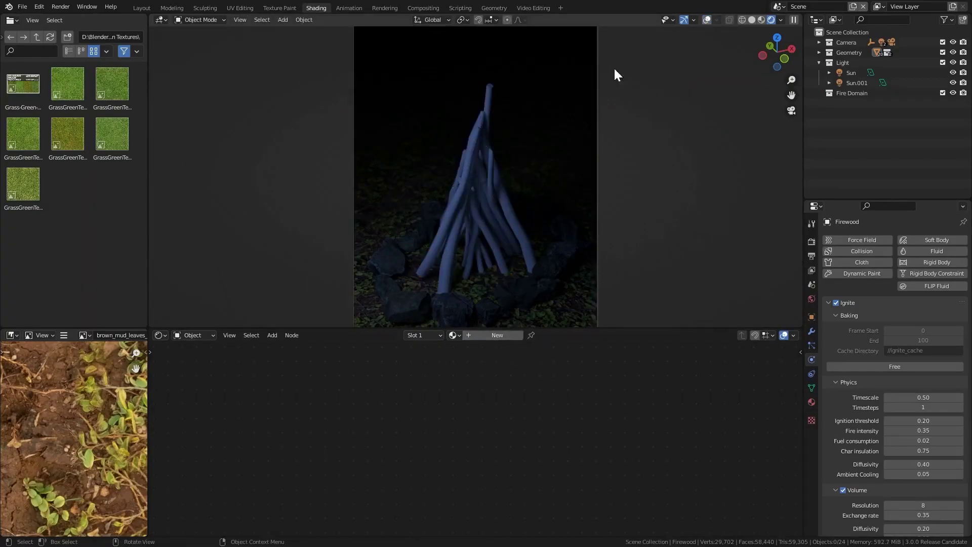
click(22, 7)
click(33, 120)
double_click(471, 203)
double_click(570, 304)
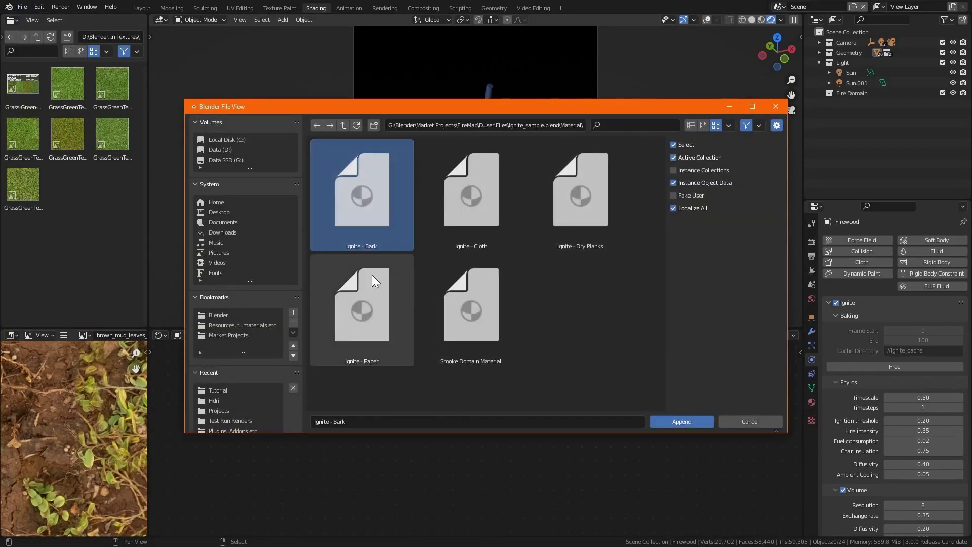
double_click(373, 282)
click(481, 360)
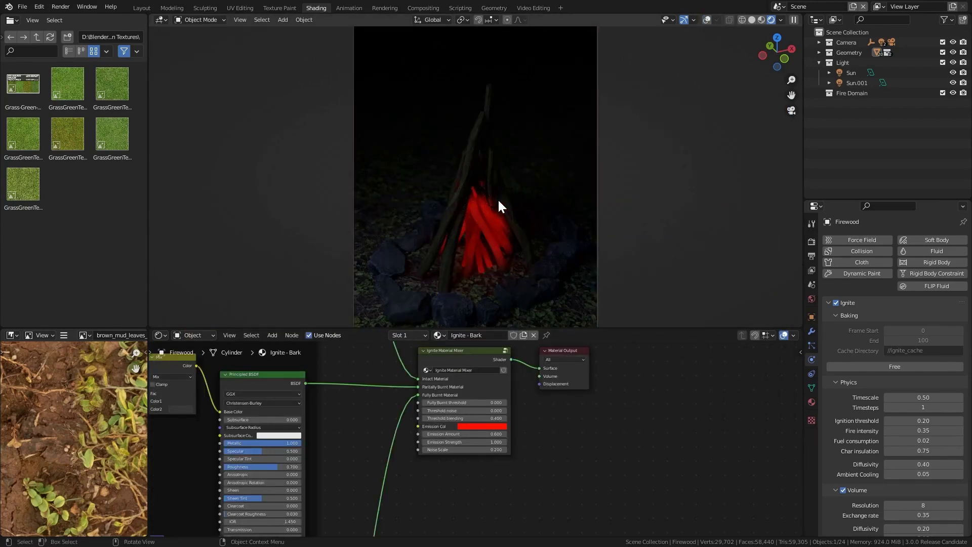
Step: Try raising the Fully Burnt threshold, threshold noise and noise scale, then undo them to zero
scroll(430, 454, up, 3)
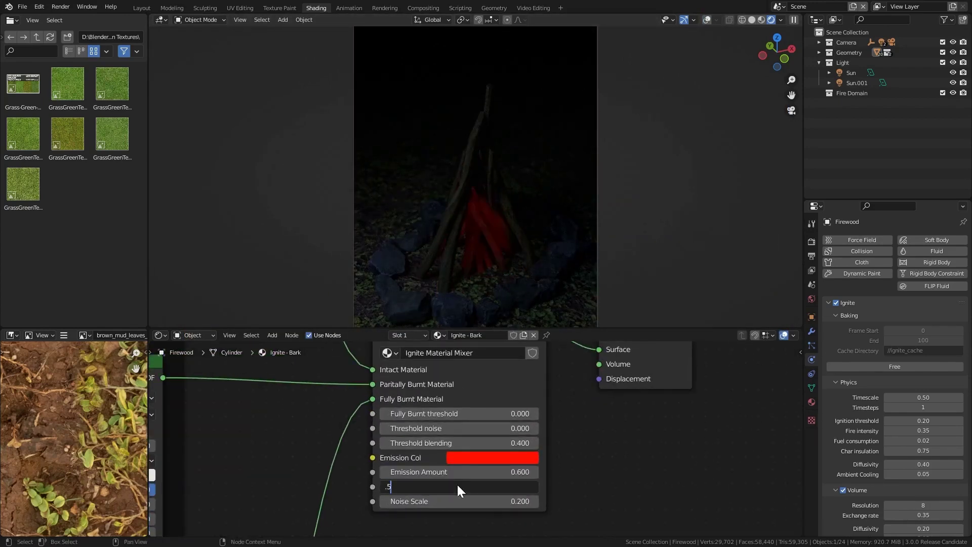
scroll(621, 423, up, 1)
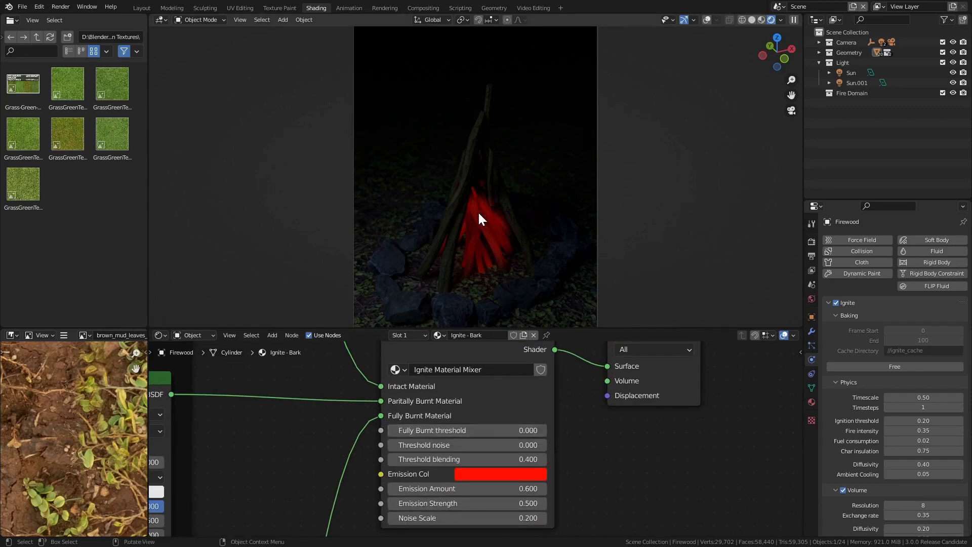
drag(465, 431, 501, 431)
mouse_move(465, 445)
mouse_down()
mouse_move(501, 445)
mouse_move(481, 444)
mouse_up()
drag(465, 518, 486, 518)
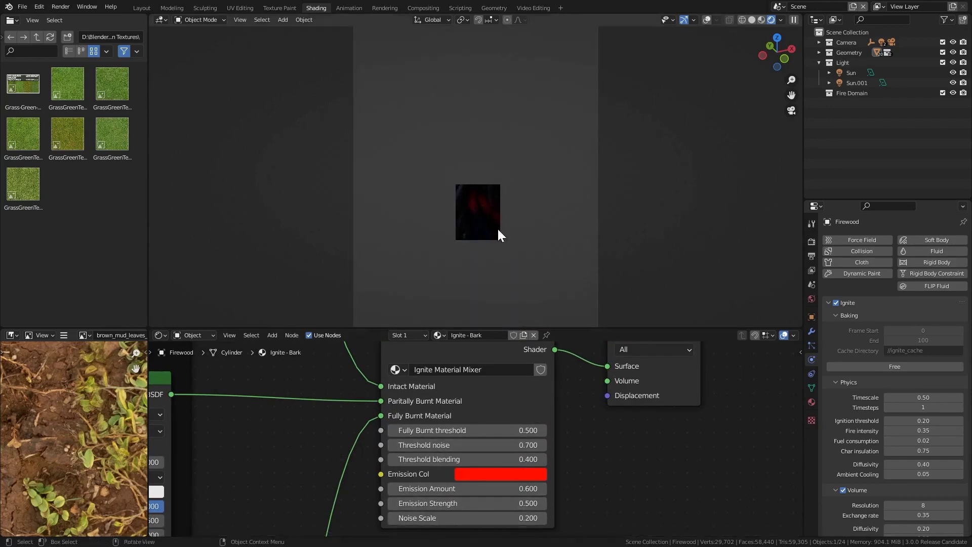
key(ctrl+z)
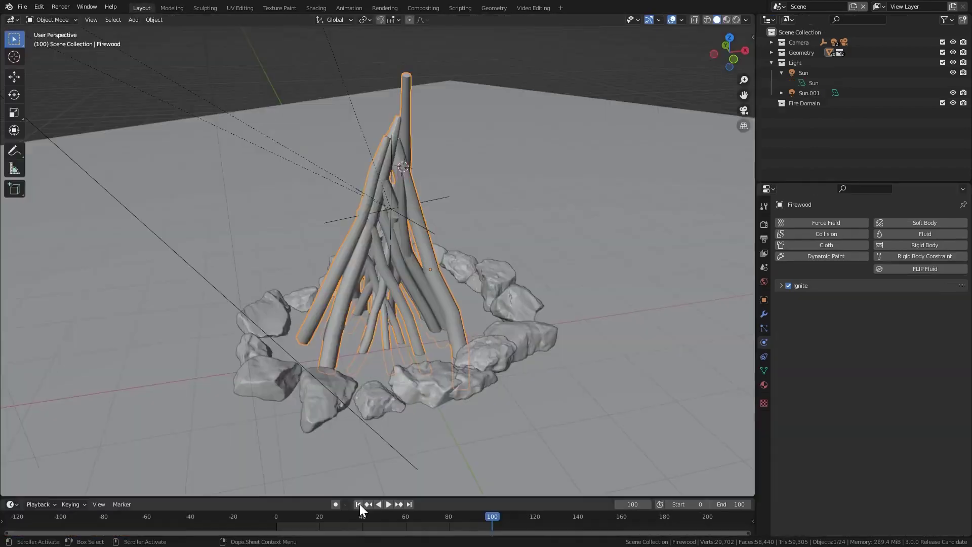
click(154, 20)
Step: Add a Quick Smoke domain around the firewood and orbit closer to the campfire
mouse_move(206, 275)
click(261, 300)
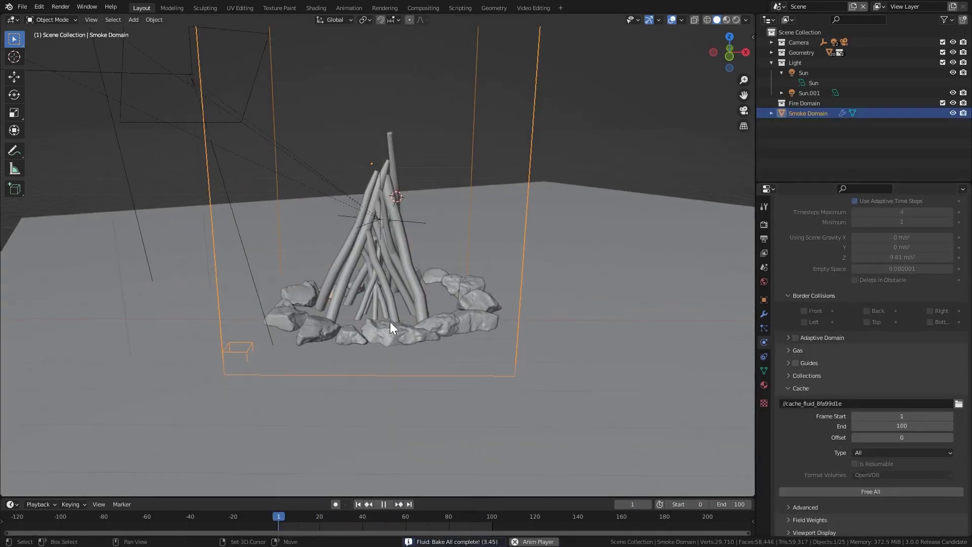
scroll(411, 314, up, 3)
middle_drag(411, 314, 438, 299)
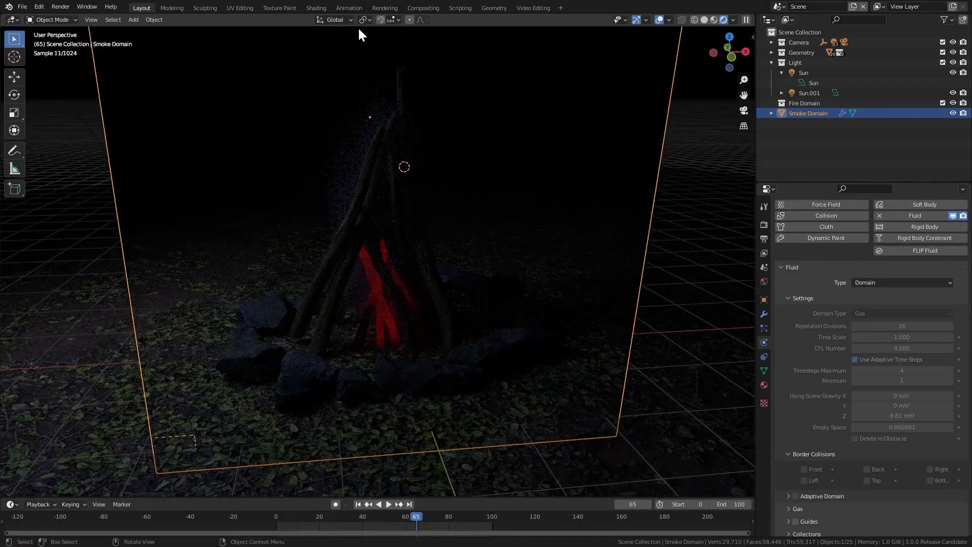
Step: In the Shading workspace, set the Principled Volume Blackbody Intensity to 10
click(316, 8)
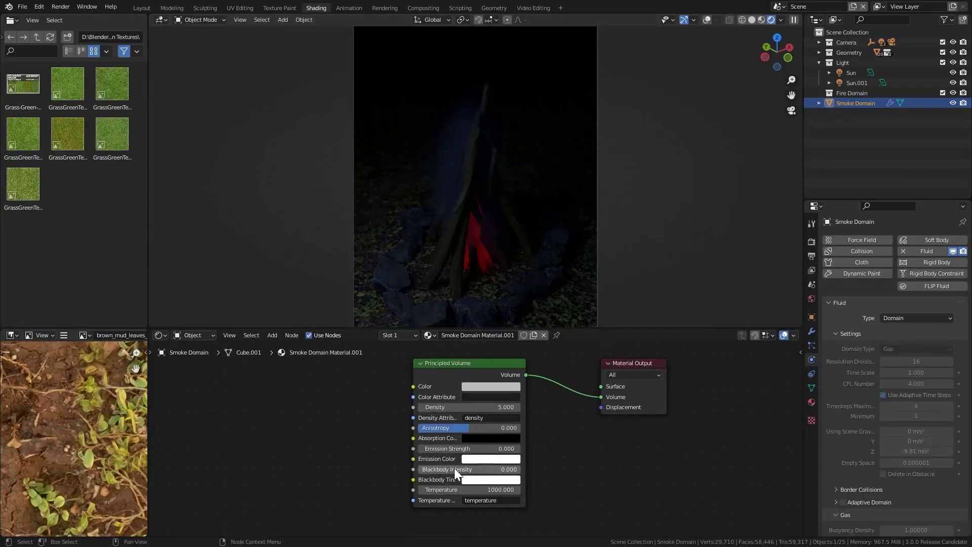
text(1)
key(Return)
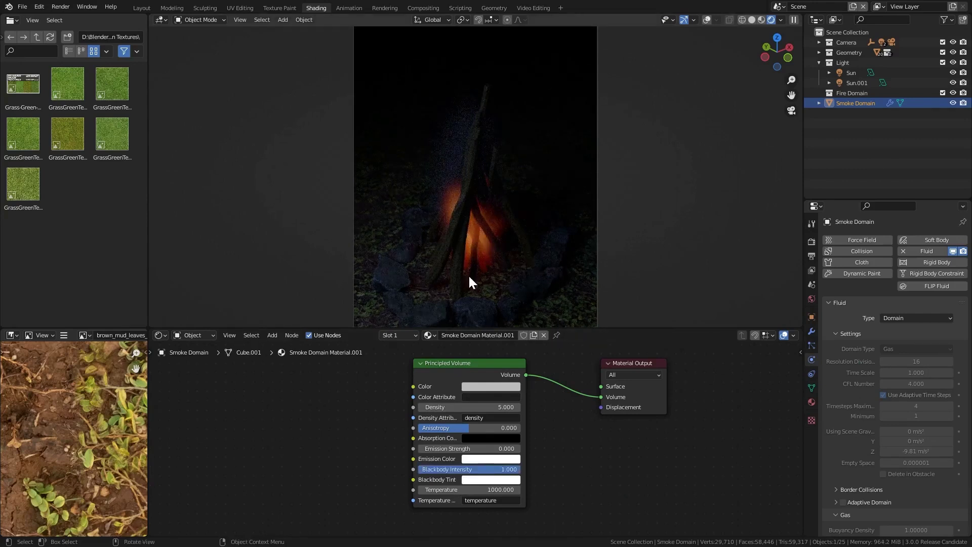
text(10)
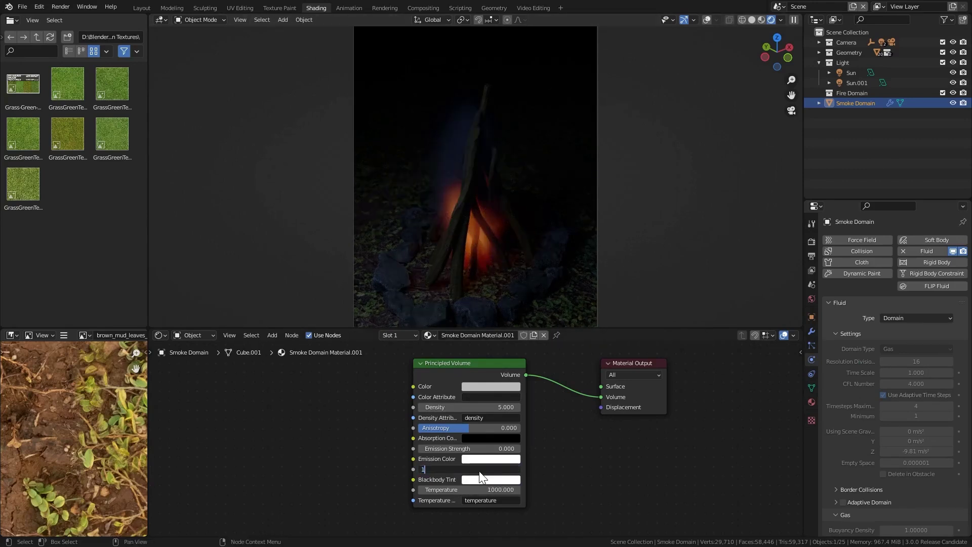
key(Return)
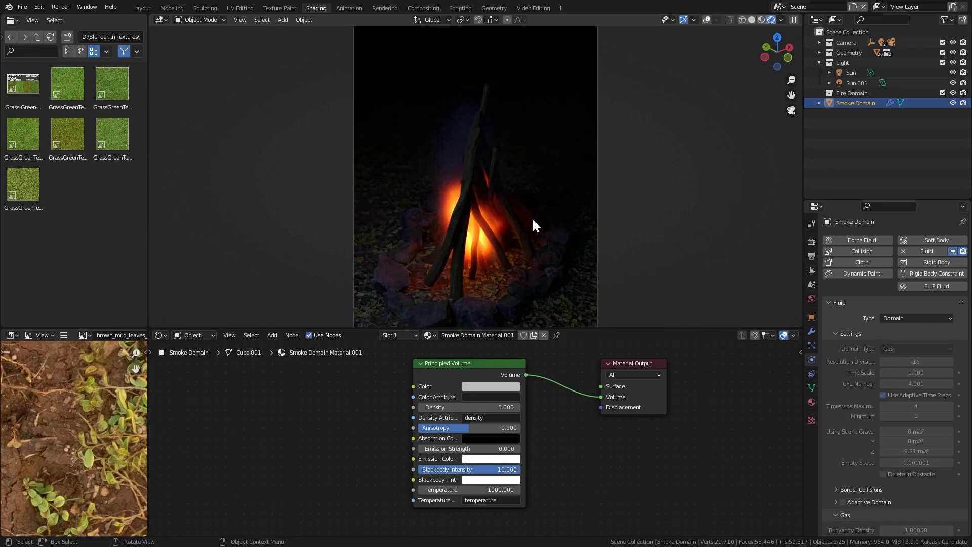
click(811, 256)
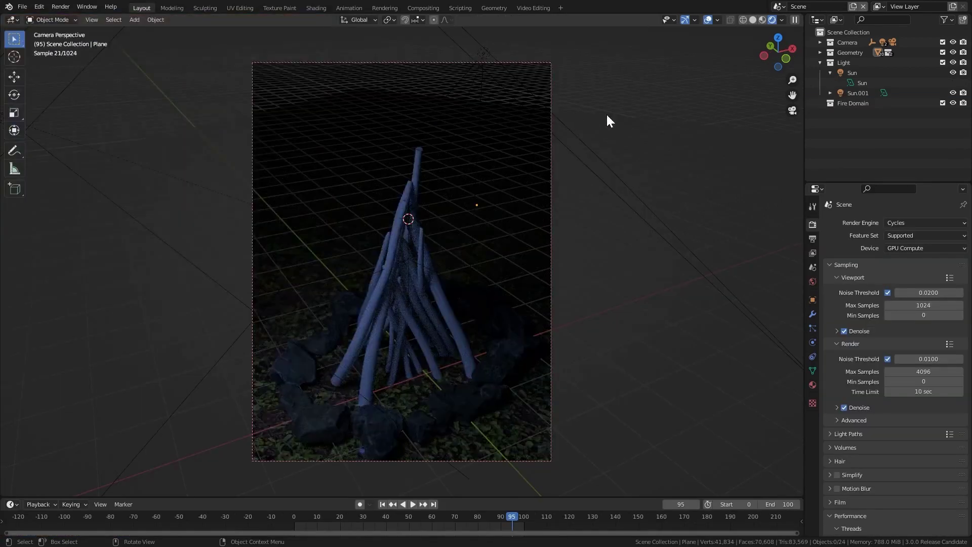
Step: Expand the Plane's Ignite physics panel and leave Ignite ticked on after toggling it
click(811, 343)
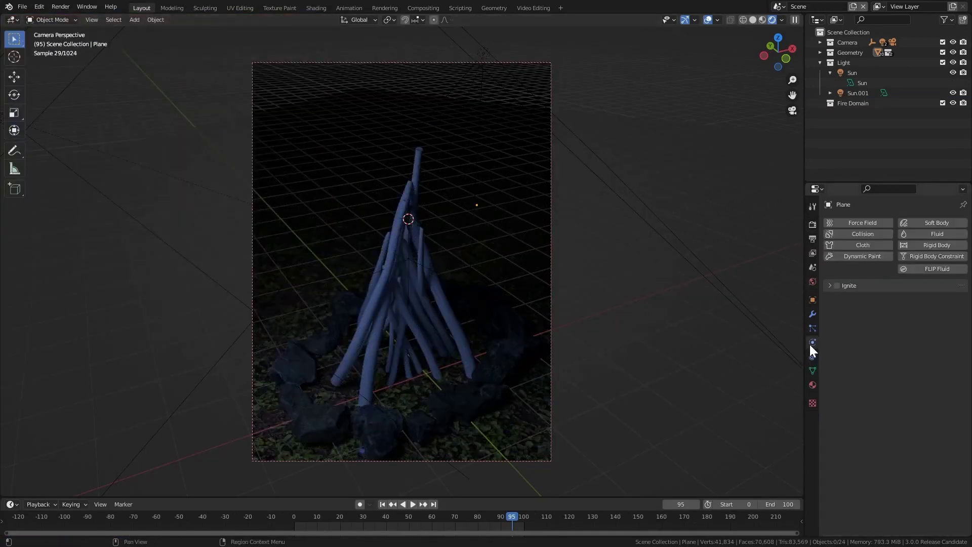
click(829, 285)
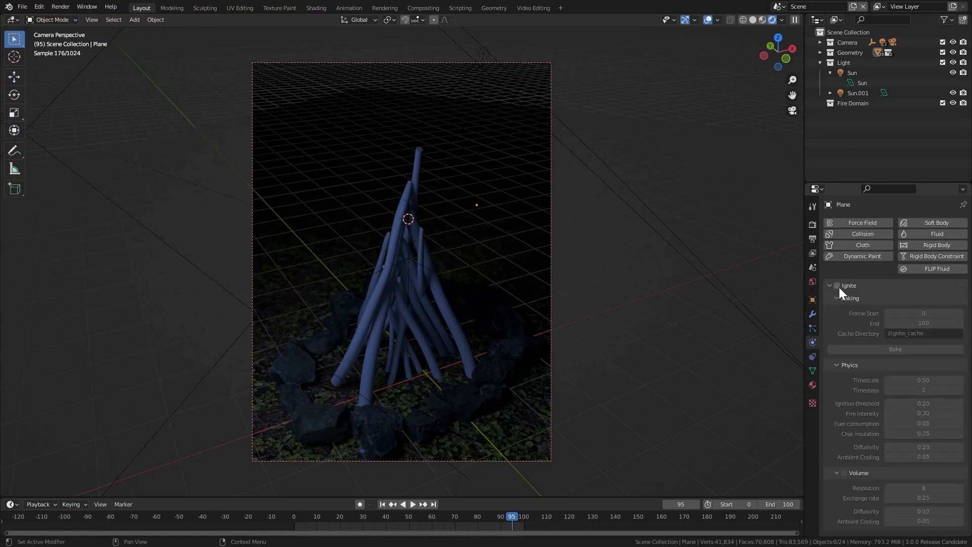
click(837, 286)
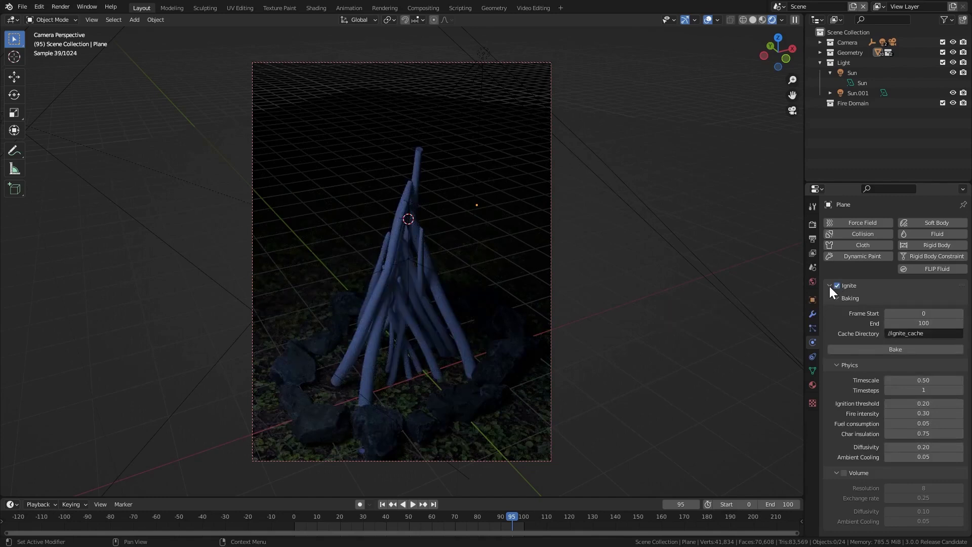
click(836, 285)
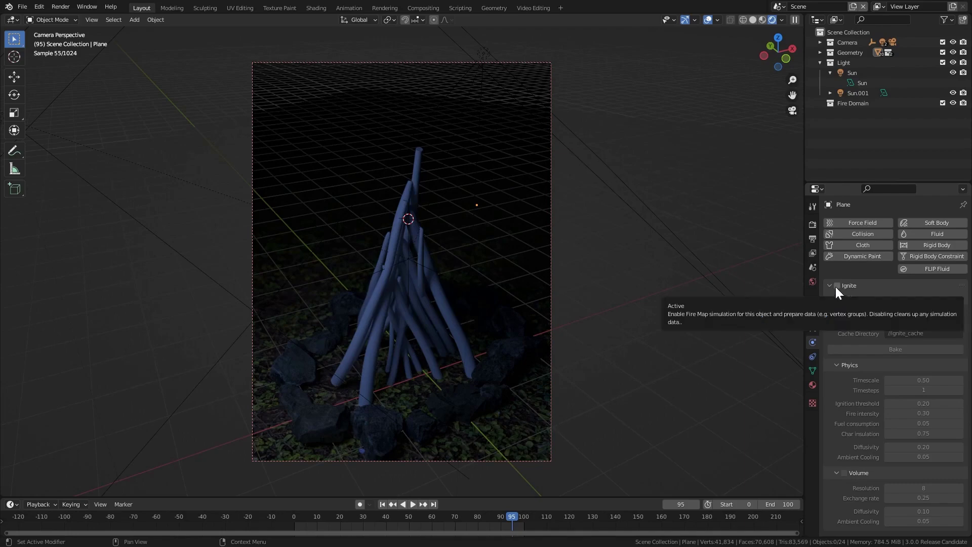
click(836, 286)
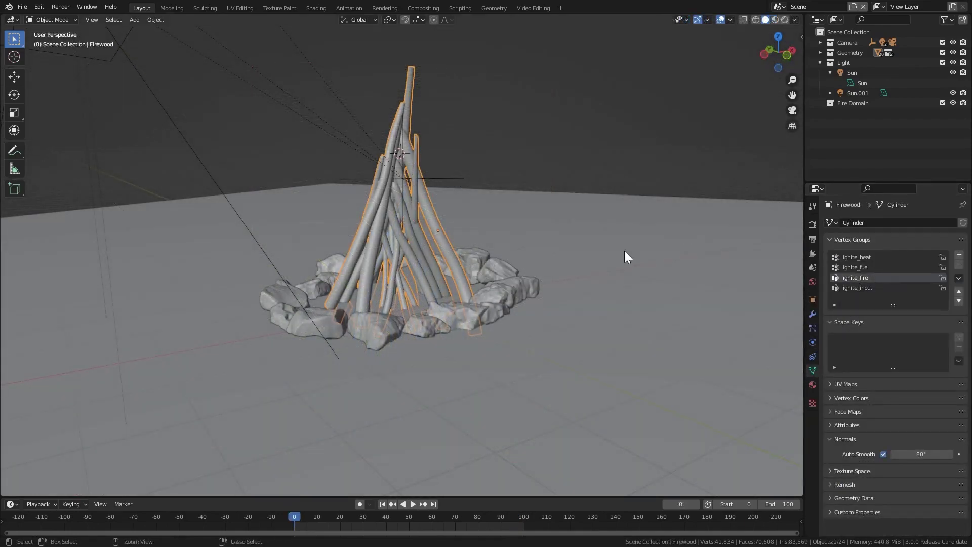
key(ctrl+Tab)
mouse_move(624, 250)
middle_down()
mouse_move(492, 215)
mouse_move(514, 302)
mouse_move(568, 346)
middle_up()
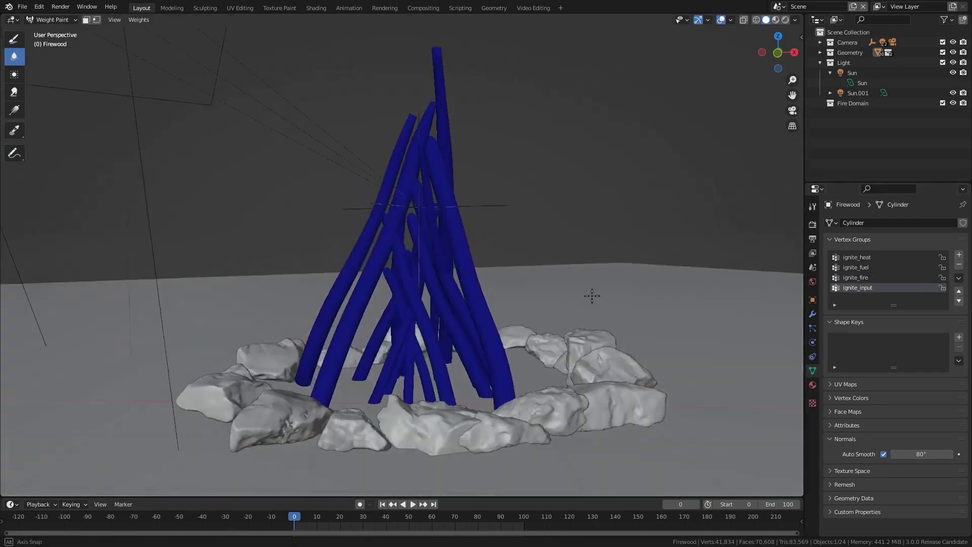
Step: Paint full ignite_input weight onto the central firewood sticks with the Draw brush
right_click(494, 174)
scroll(336, 374, up, 5)
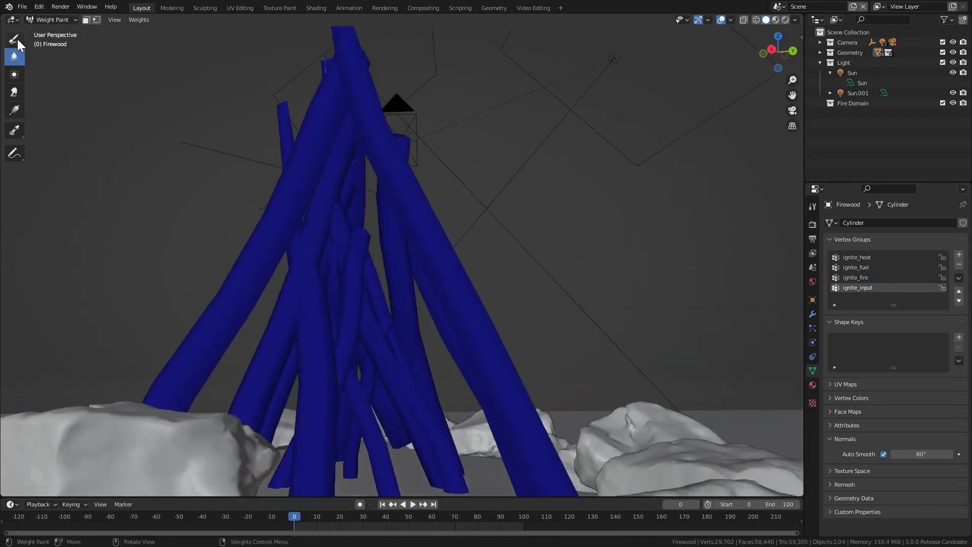
click(14, 38)
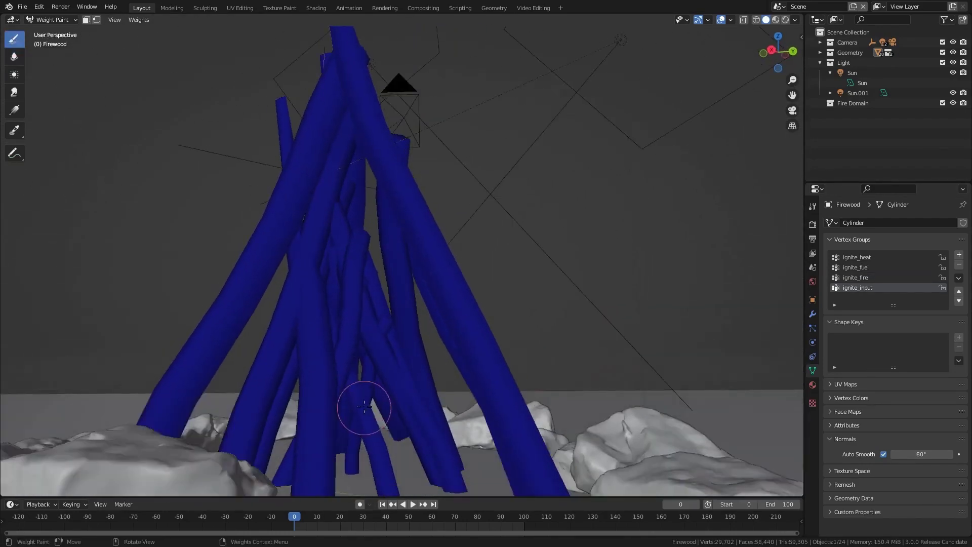
drag(358, 404, 389, 344)
scroll(499, 322, up, 5)
right_click(395, 251)
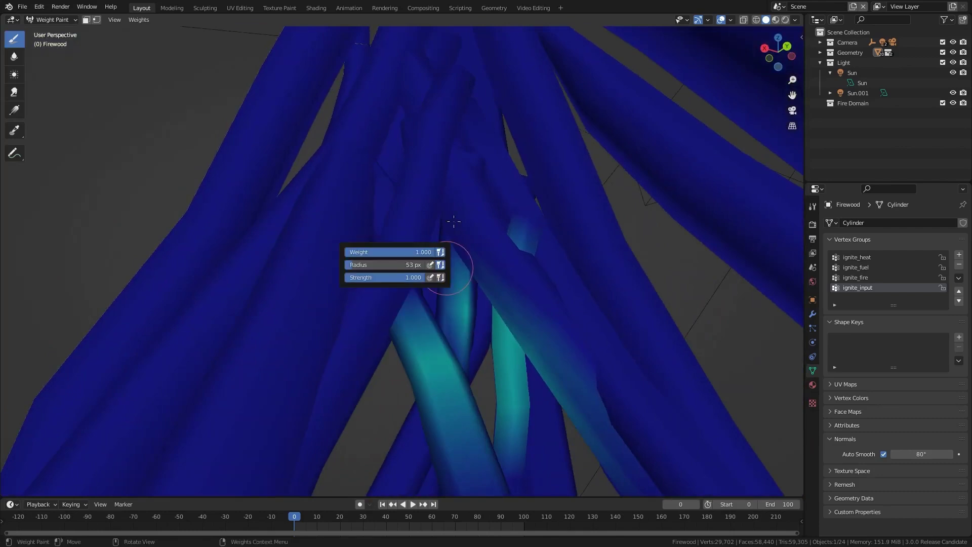
drag(441, 354, 500, 407)
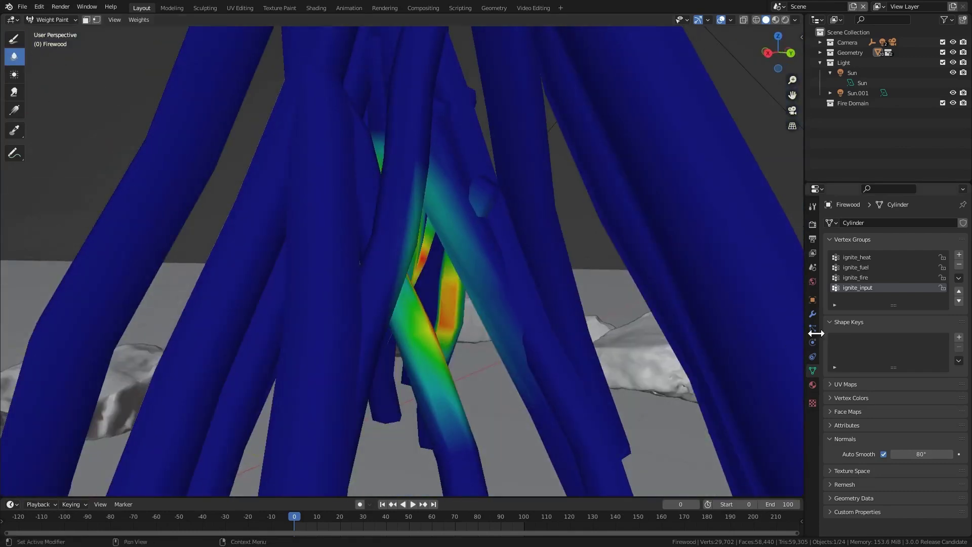
Step: Check the Firewood's Ignite physics, then play the fire simulation while orbiting the campfire
click(812, 342)
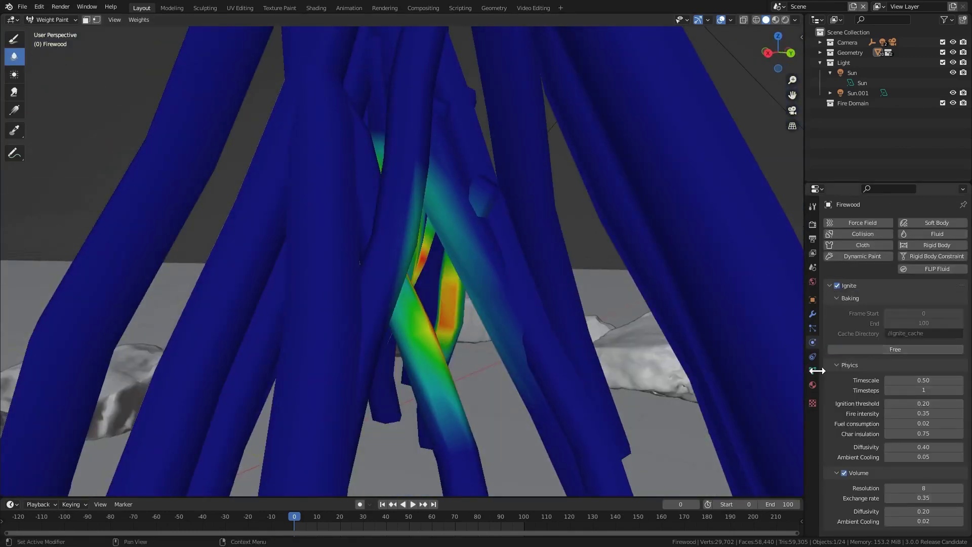
click(812, 371)
click(411, 504)
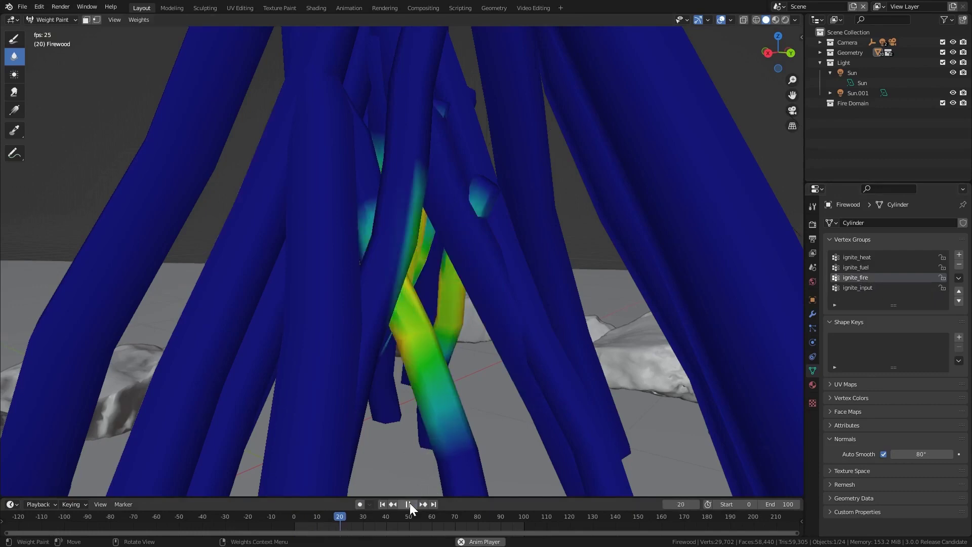
scroll(481, 369, down, 5)
scroll(432, 353, up, 3)
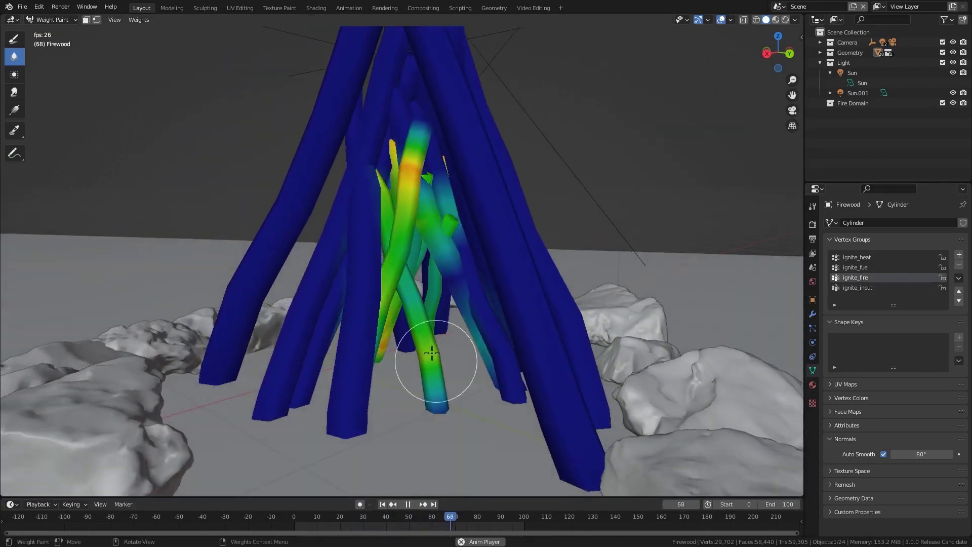
scroll(435, 303, down, 3)
mouse_move(435, 303)
middle_down()
mouse_move(440, 311)
mouse_move(432, 310)
middle_up()
scroll(431, 309, up, 3)
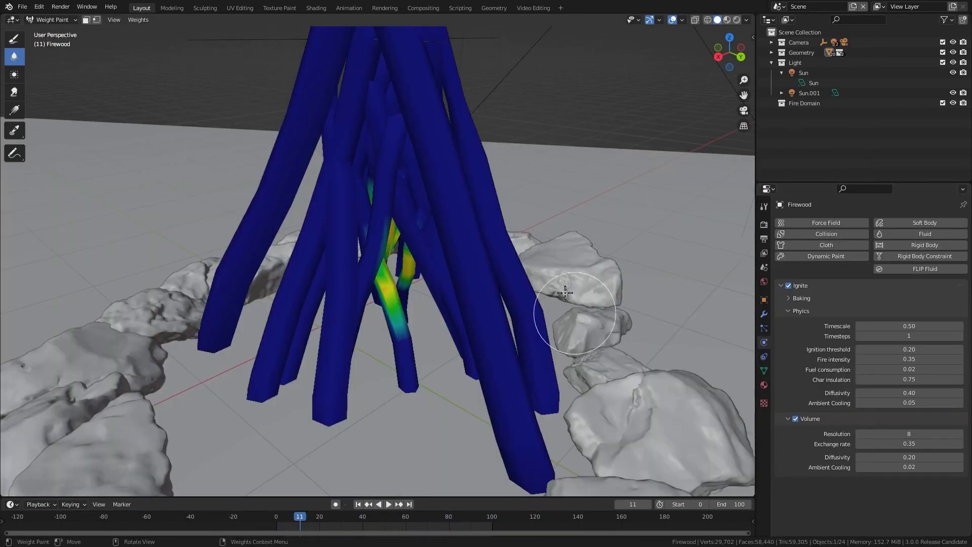
Step: Orbit to a lower, closer view of the logs and replay the Ignite simulation
middle_drag(565, 293, 419, 209)
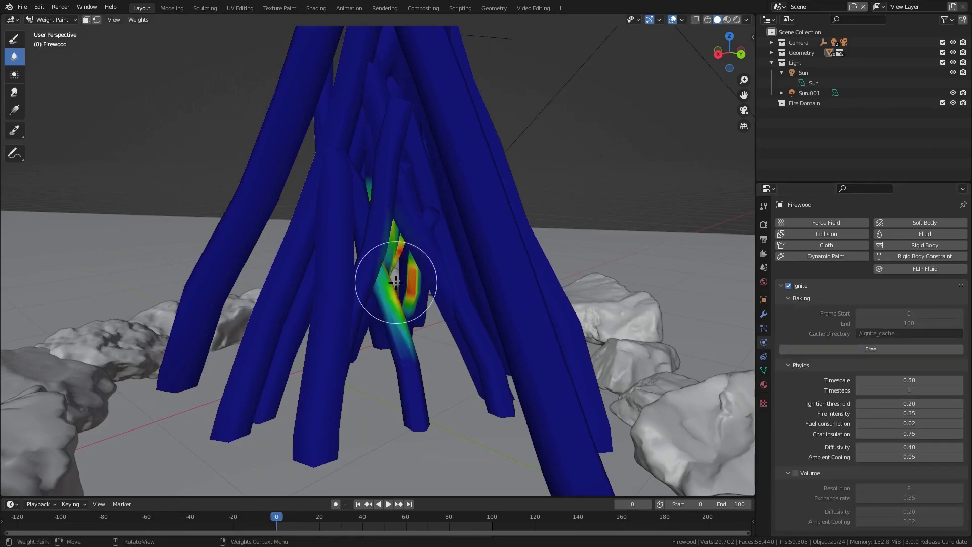
click(387, 503)
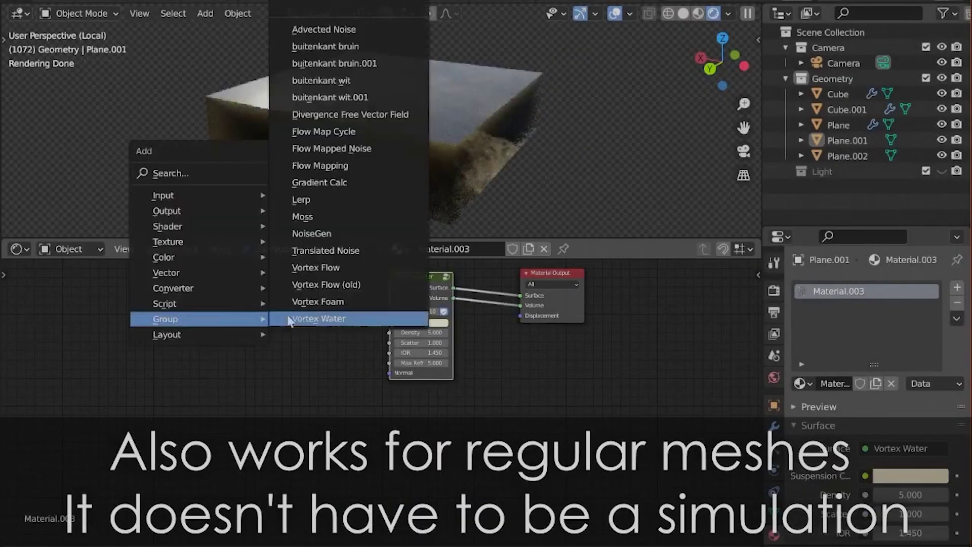
Step: Add a Vortex Flow node to the block's Vortex Water material and orbit to inspect it
click(325, 293)
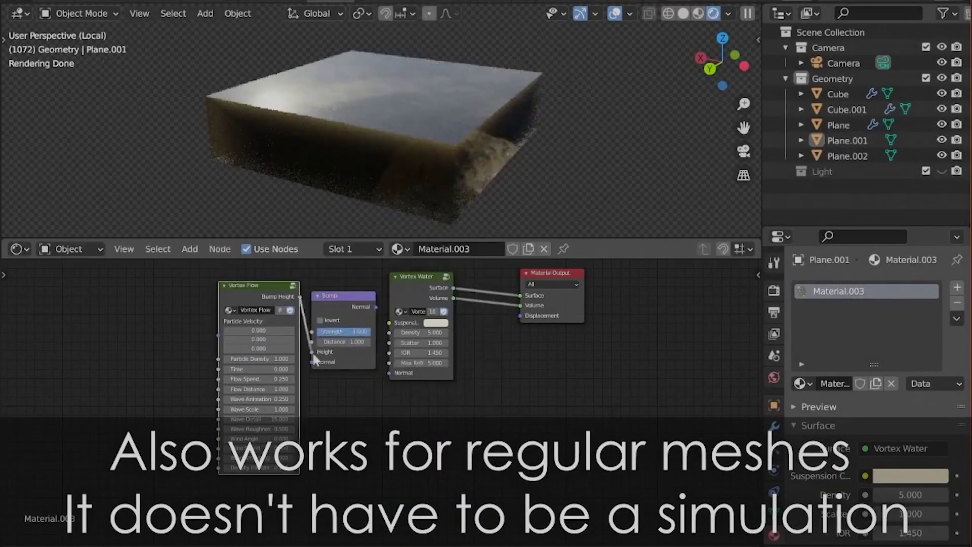
middle_drag(467, 177, 291, 435)
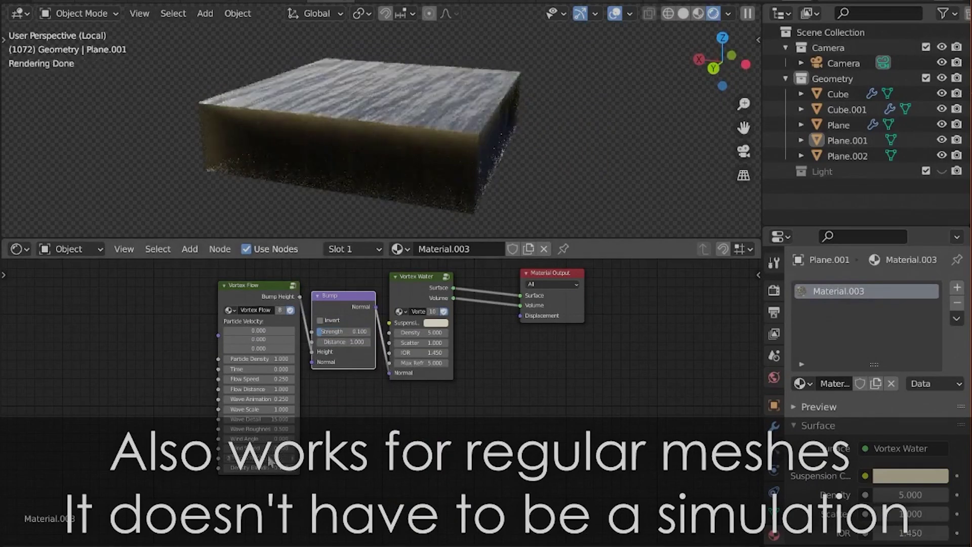
middle_drag(463, 183, 415, 187)
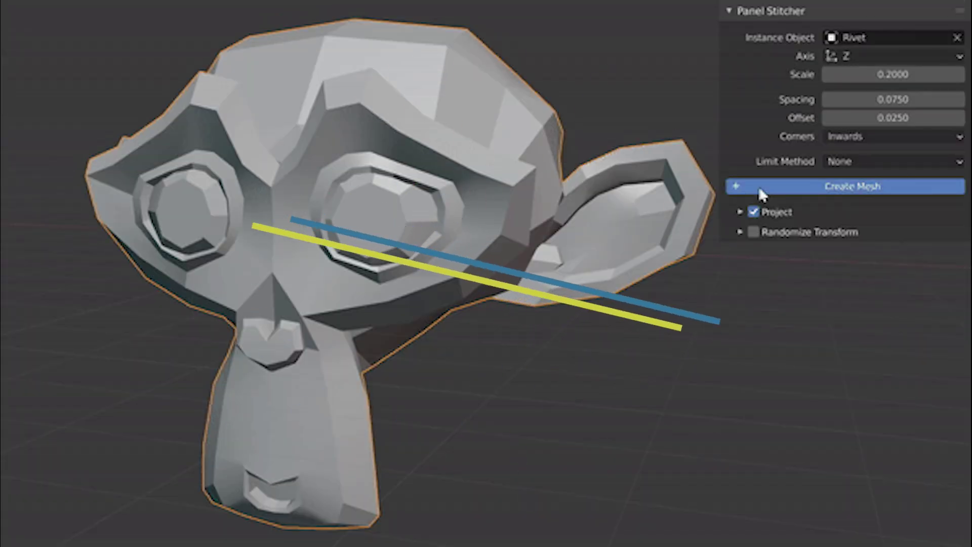
Step: Generate Panel Stitcher rivets on Suzanne, trying the Angle and then Area limit methods
click(759, 190)
click(840, 161)
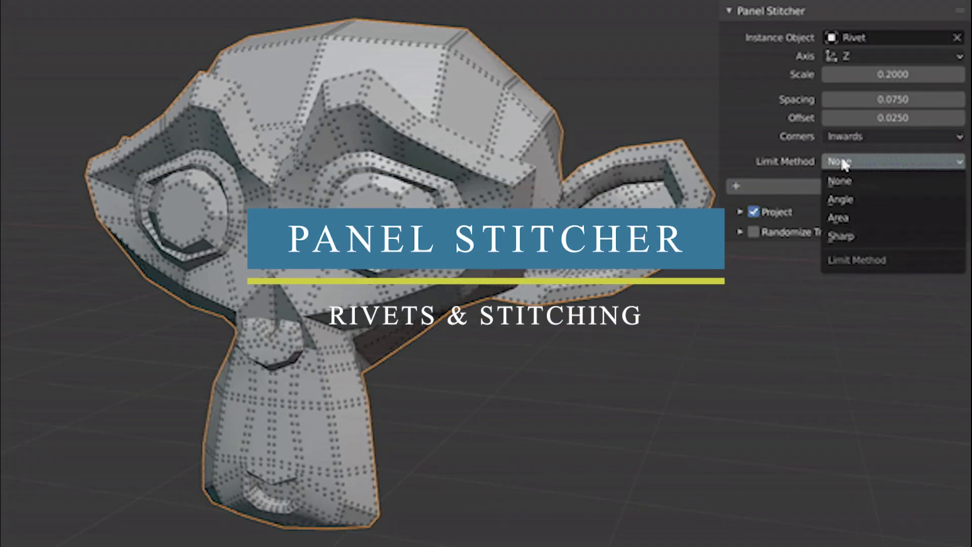
click(854, 201)
click(747, 205)
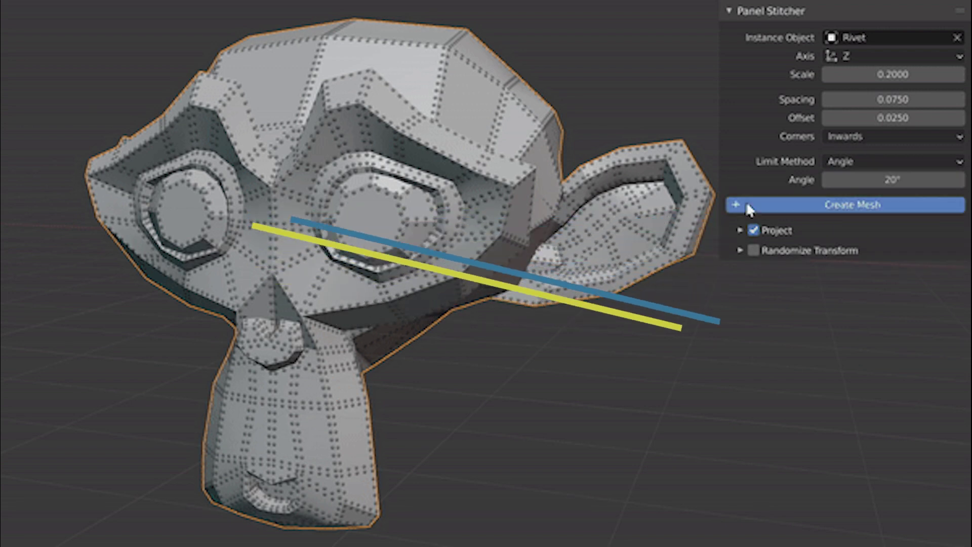
click(867, 166)
click(855, 218)
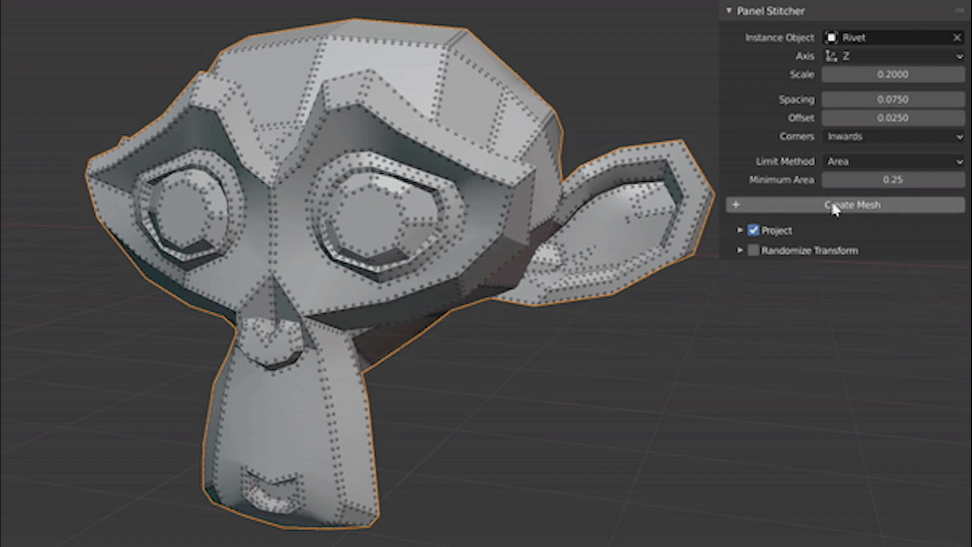
click(834, 208)
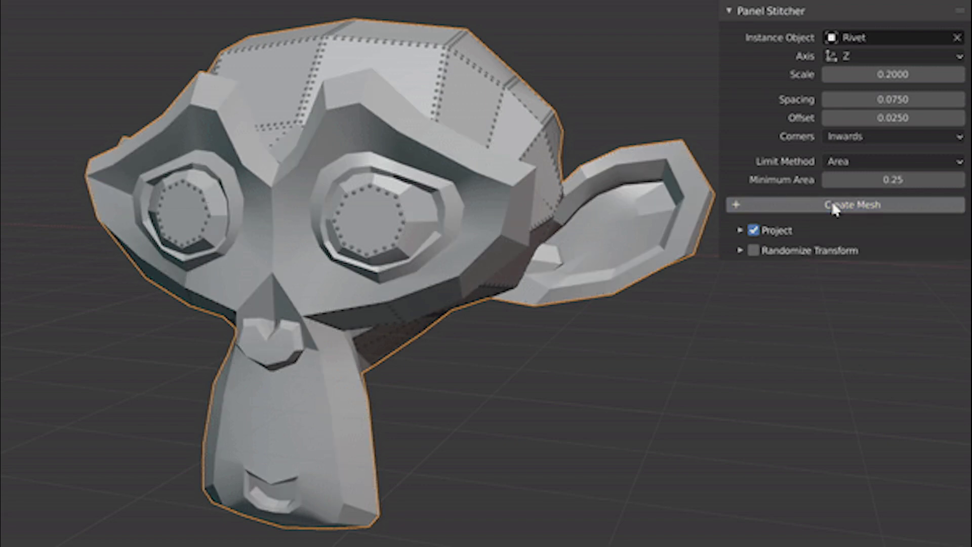
Step: Regenerate the rivets with limit method Sharp and switch Suzanne into Edit Mode
click(846, 163)
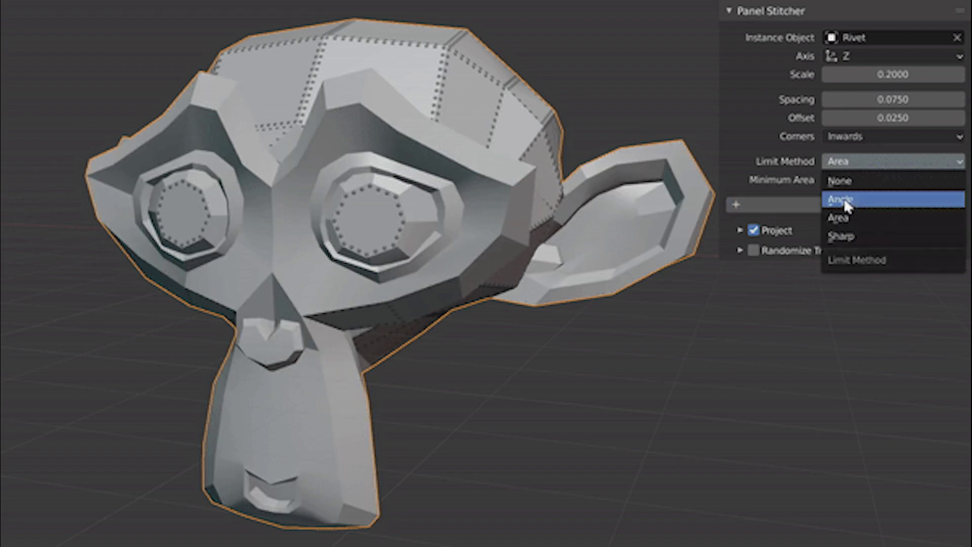
click(843, 237)
click(828, 187)
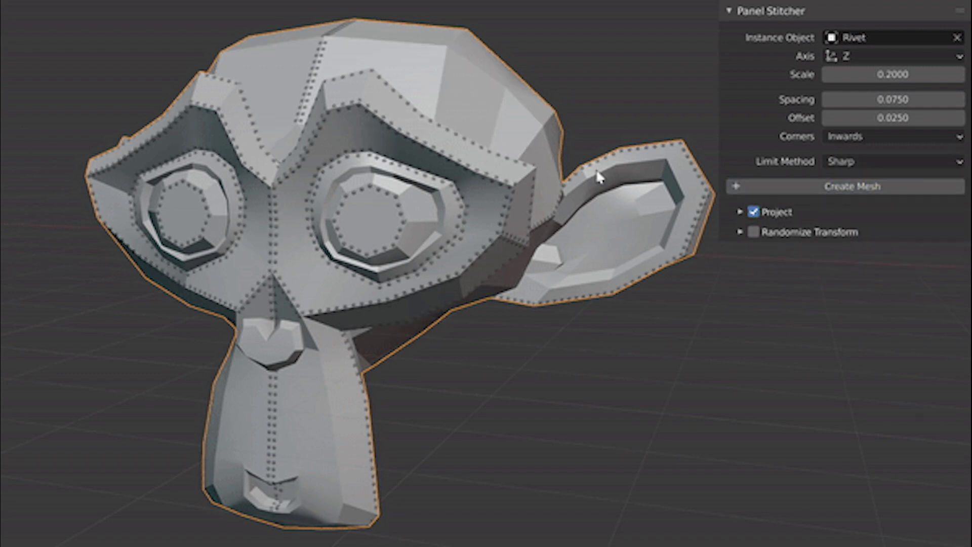
key(Tab)
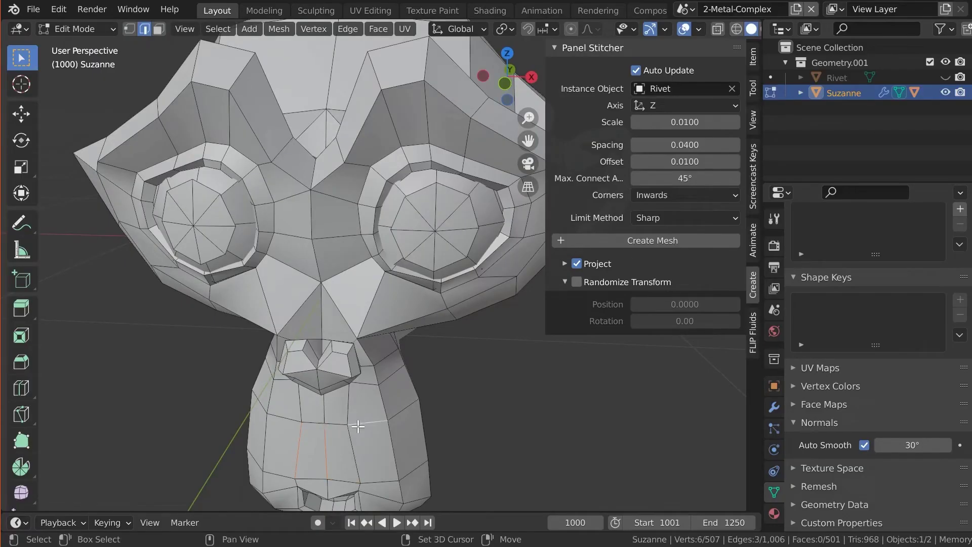
Step: Mark the selected chin edges sharp and limit the rivets to the selected geometry
right_click(358, 426)
click(329, 398)
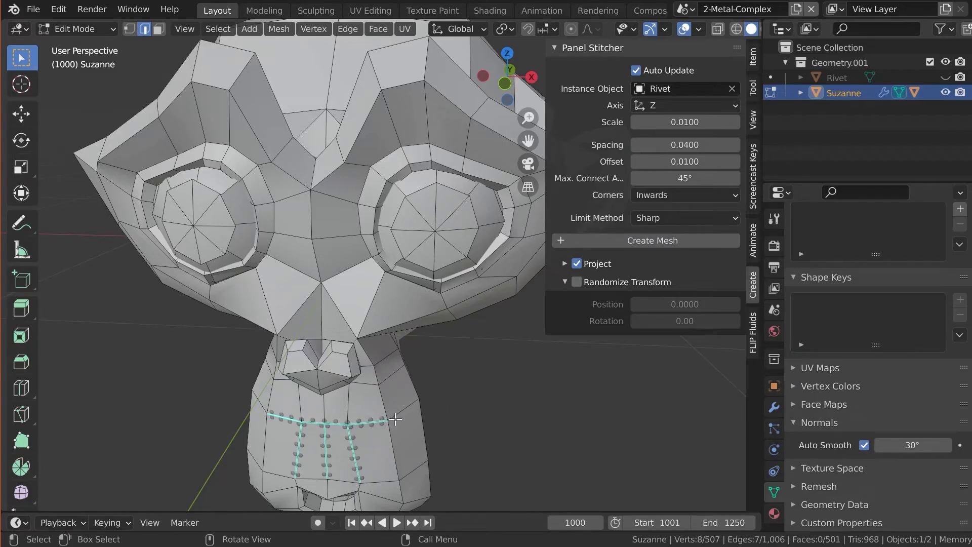
click(685, 217)
click(615, 304)
Step: In face select mode, select the chin faces and add two cheek faces to the selection
key(3)
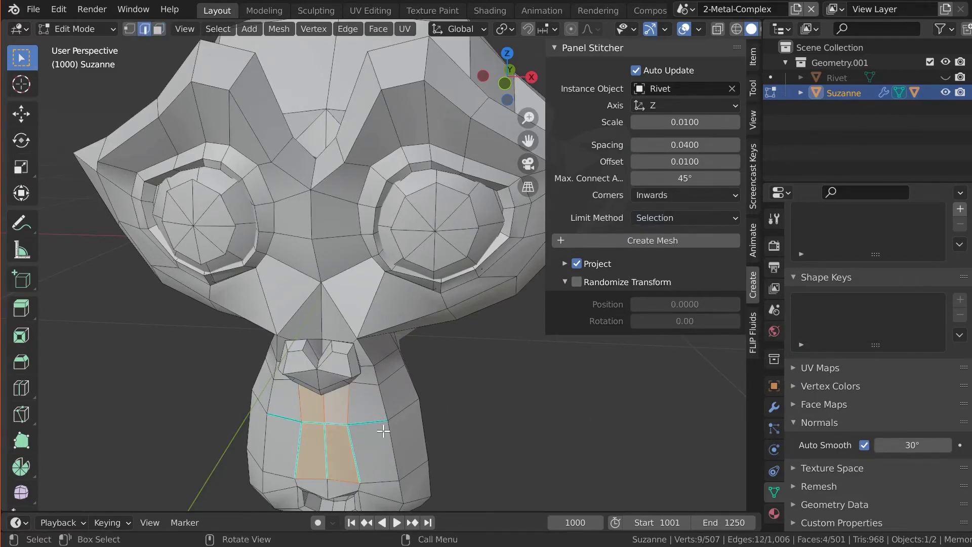
shift+click(387, 391)
shift+click(284, 405)
middle_drag(379, 249, 252, 480)
key(ctrl+z)
key(ctrl+z)
key(ctrl+z)
key(ctrl+z)
key(ctrl+z)
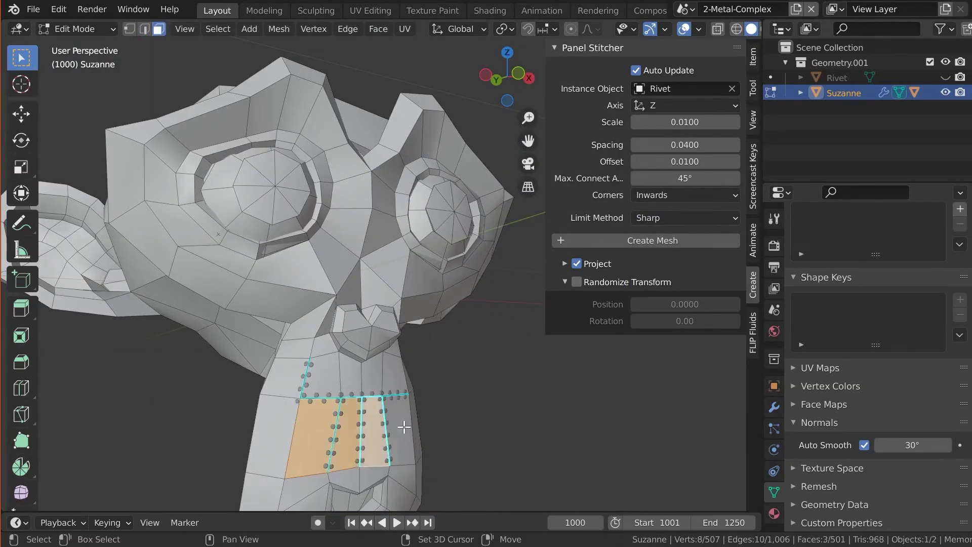
shift+click(352, 192)
shift+click(344, 243)
shift+click(309, 279)
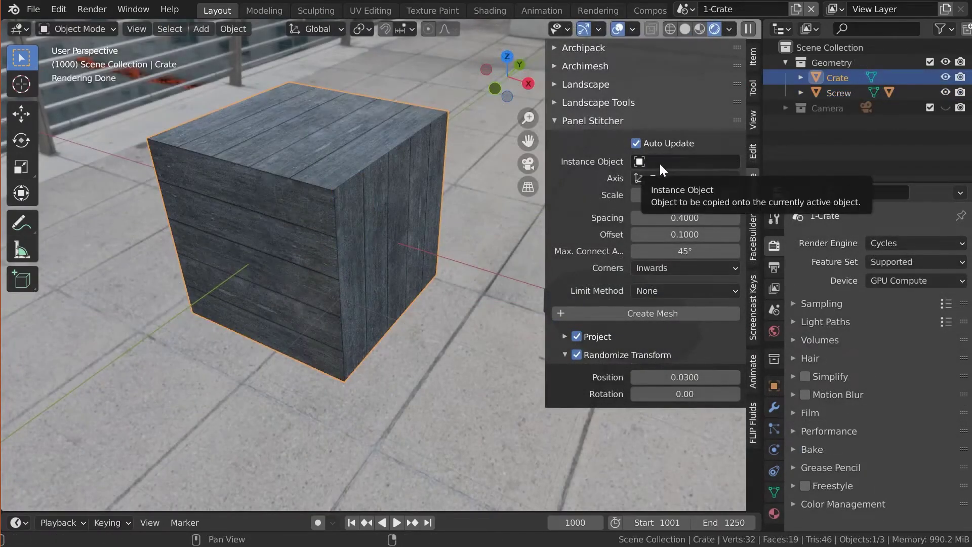
Step: Use Screw as the rivet instance with 0.4 spacing, previewing in Solid and Rendered shading
click(663, 162)
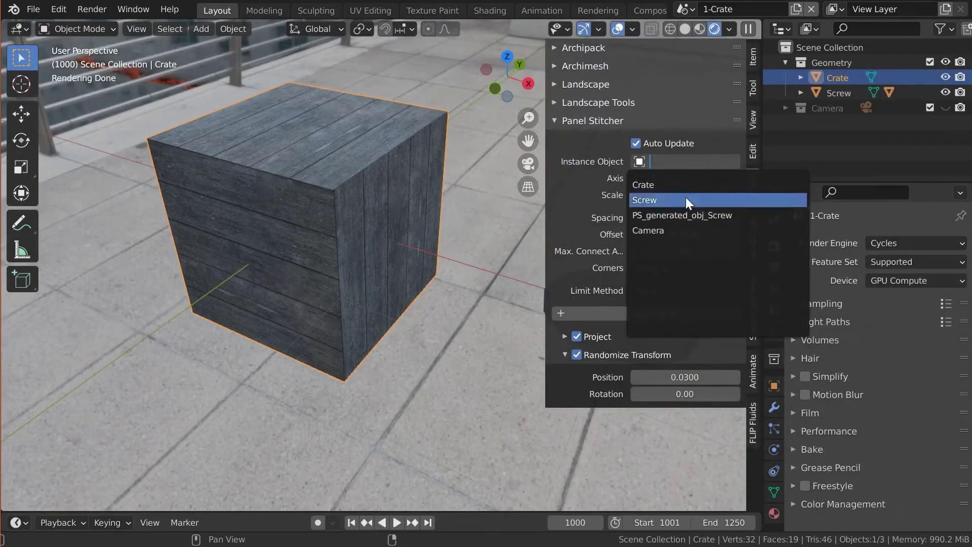
click(685, 196)
key(z)
click(534, 282)
scroll(506, 284, up, 2)
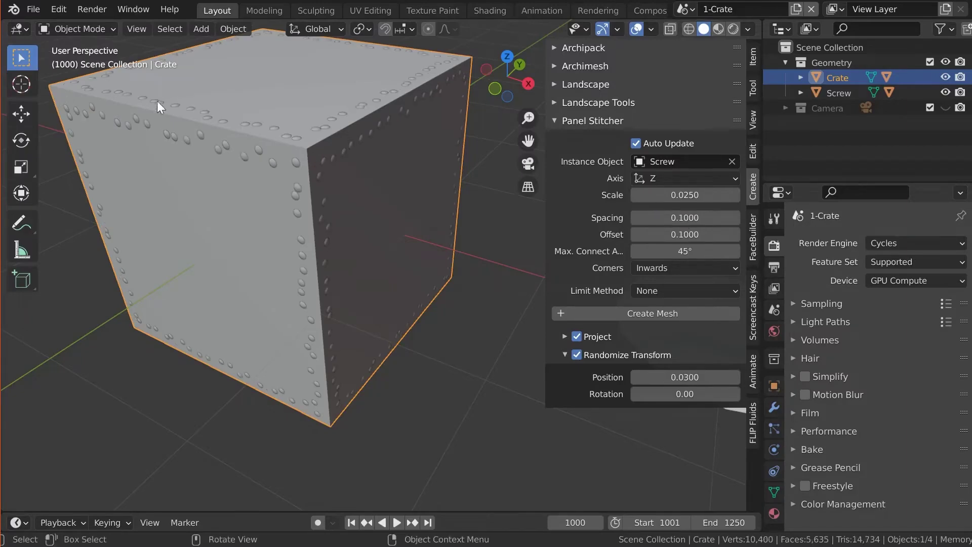
key(z)
click(83, 78)
key(z)
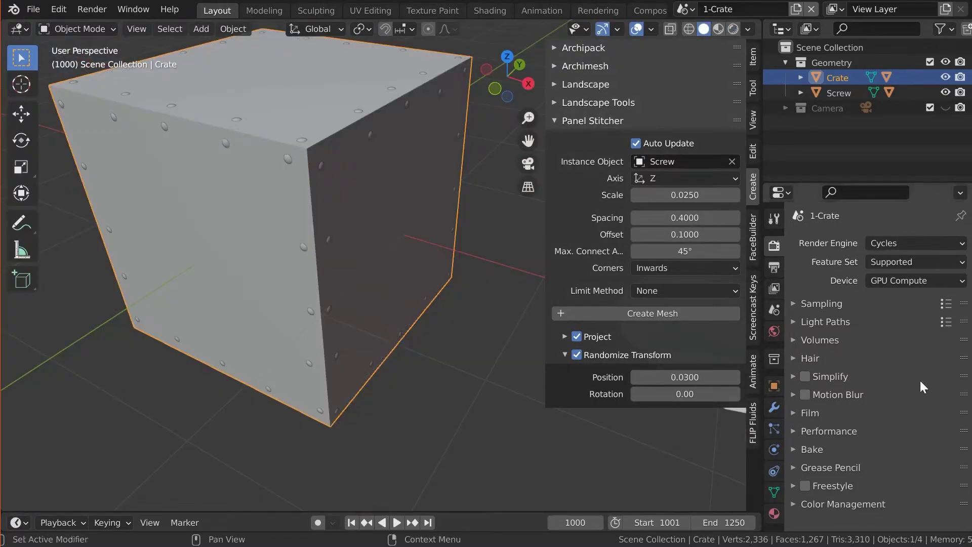
Step: Set the screw offset to 0.1, keep corners Inwards, and render the riveted crate
click(690, 235)
text(0.1)
key(Return)
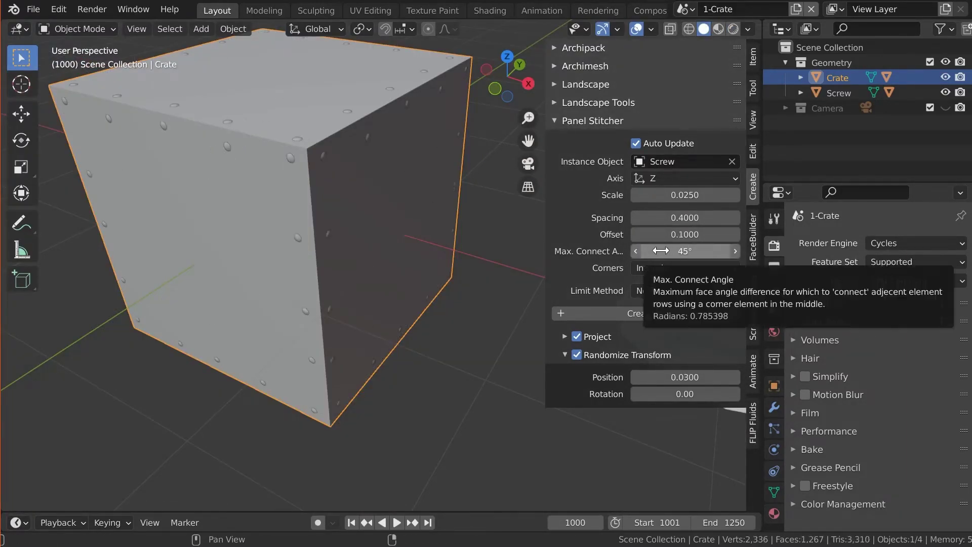
click(673, 267)
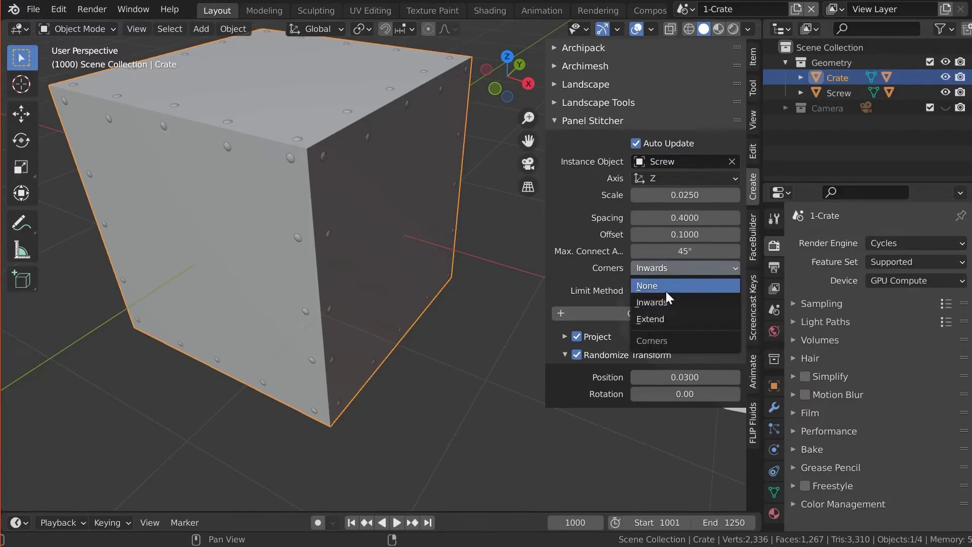
click(683, 291)
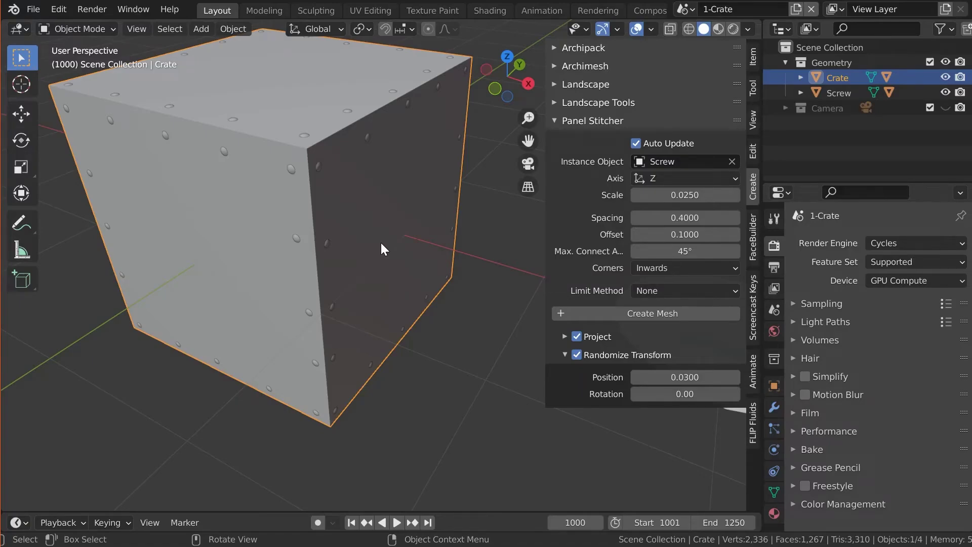
key(ctrl+Page_Up)
key(F12)
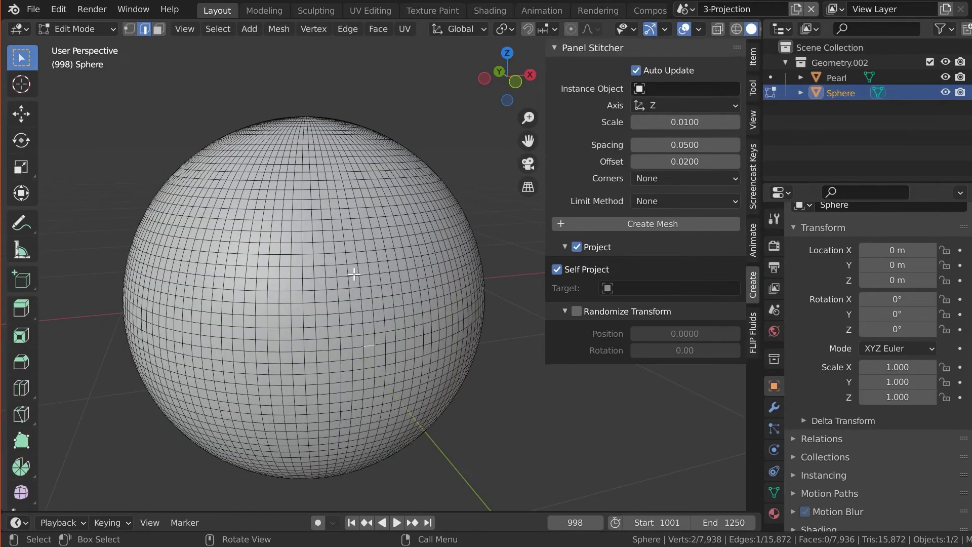
Step: In Object Mode, add an icosphere scaled slightly larger than the sphere and display it as Wire
key(Tab)
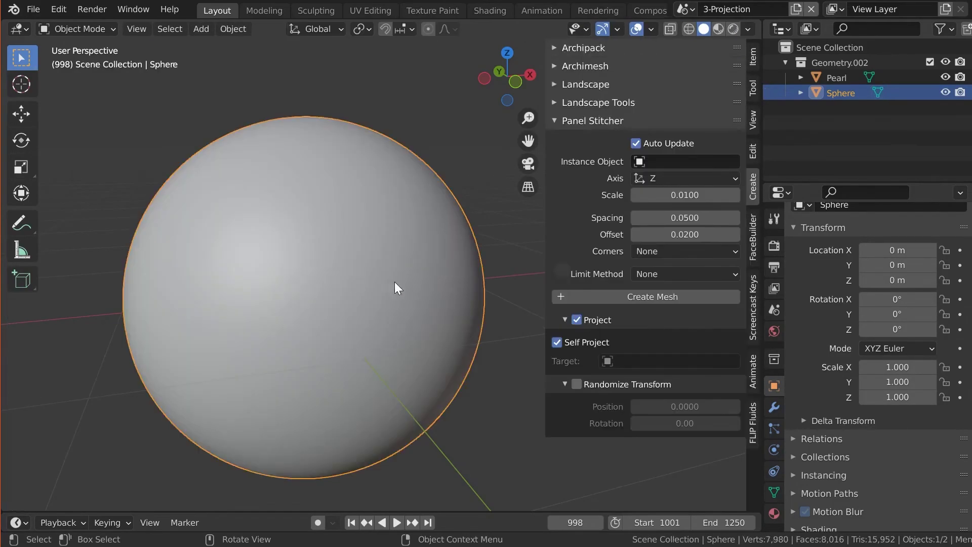
key(shift+a)
mouse_move(460, 240)
click(532, 300)
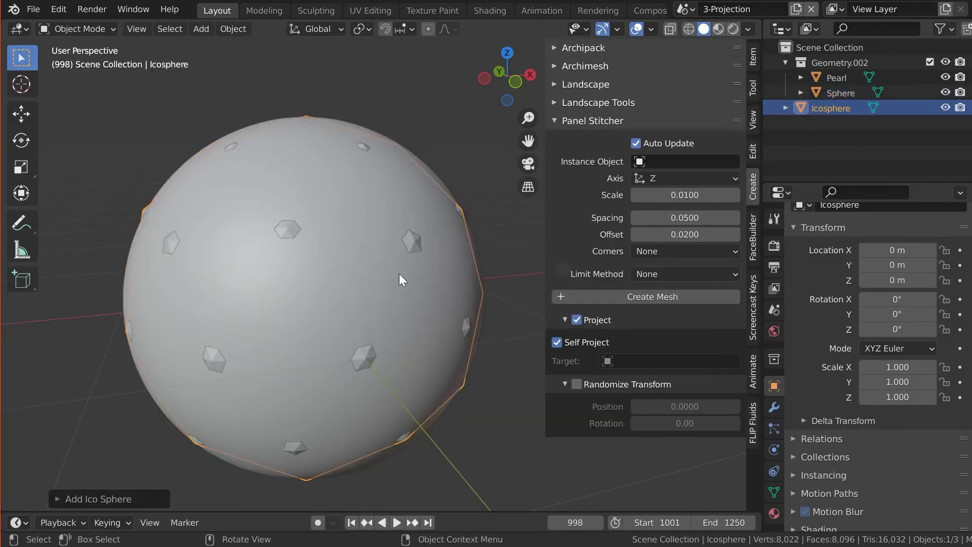
key(s)
click(422, 246)
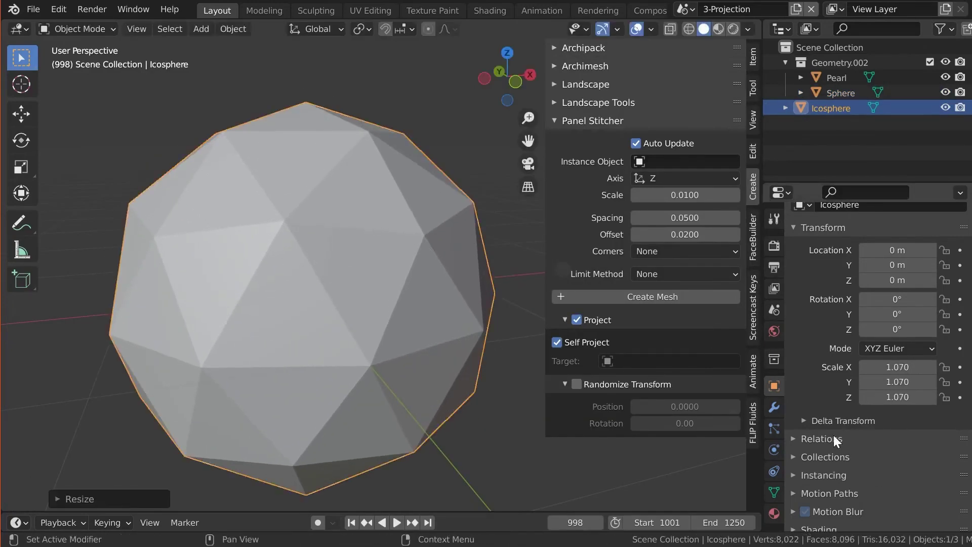
scroll(834, 435, down, 8)
click(887, 482)
click(897, 447)
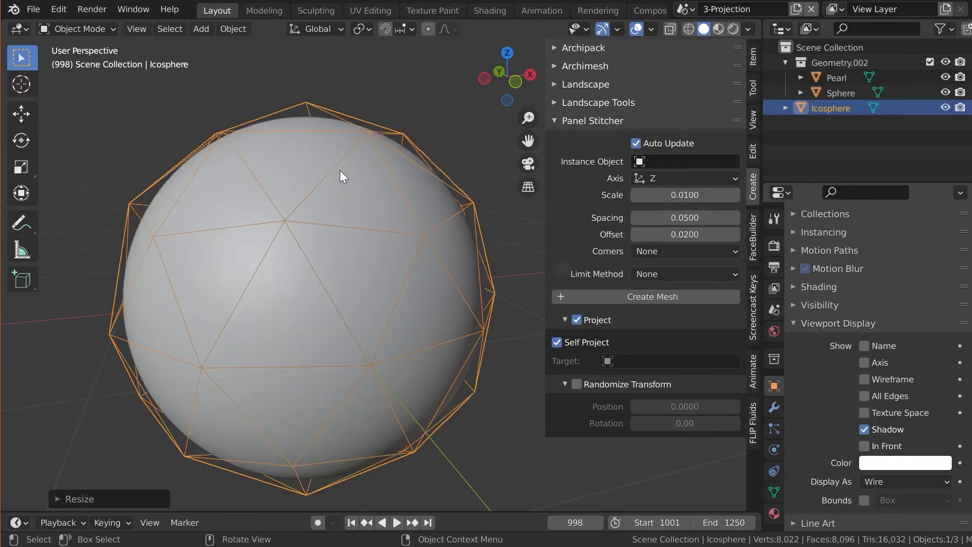
Step: Instance Pearl, turn off Self Project, and set the projection target to Sphere
click(664, 162)
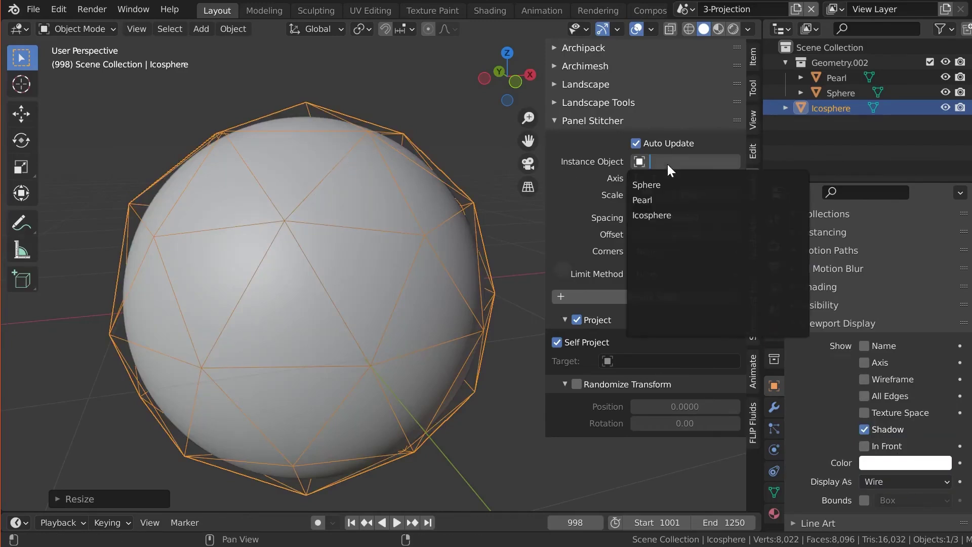
click(655, 202)
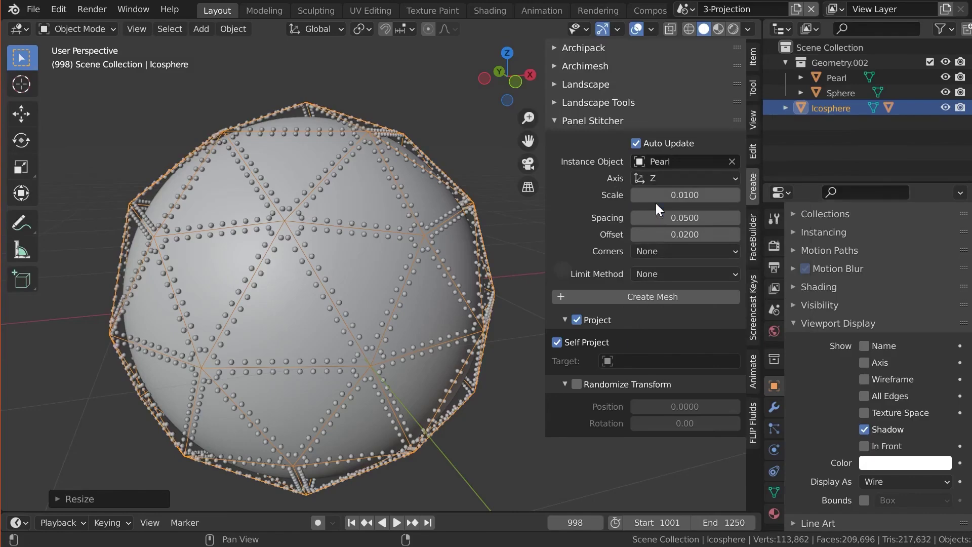
click(556, 342)
click(624, 360)
click(630, 382)
scroll(350, 99, up, 3)
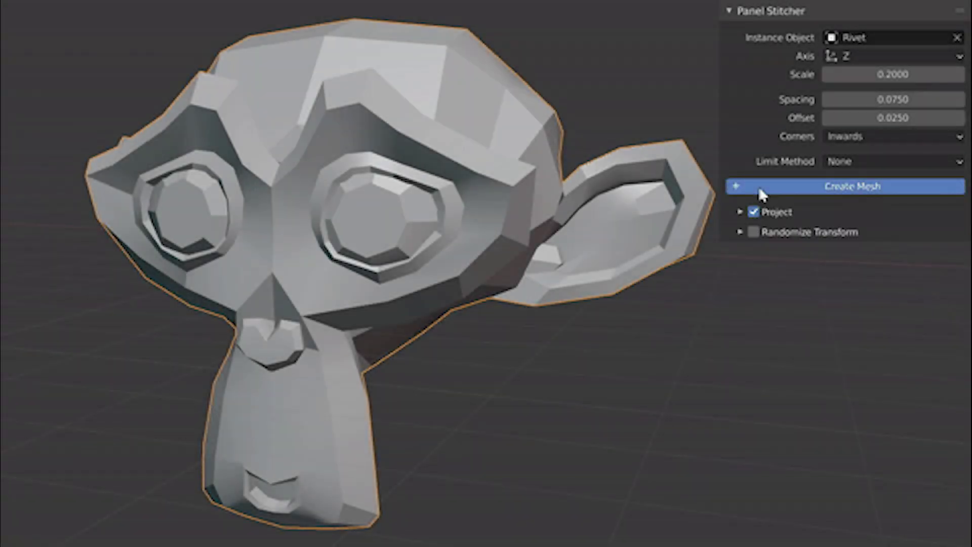
Step: Generate Suzanne's rivet mesh with the Angle limit, then regenerate it with the Area limit
click(837, 161)
click(858, 198)
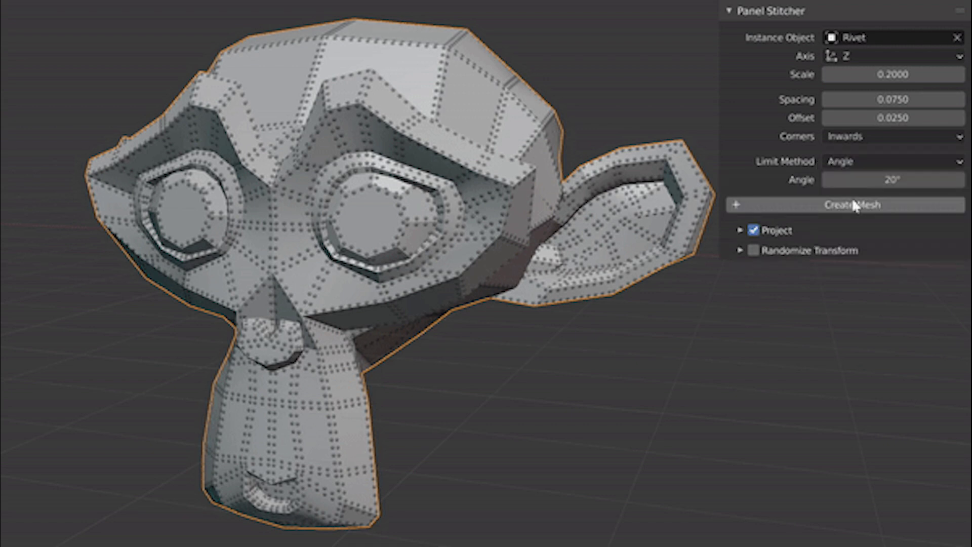
click(748, 207)
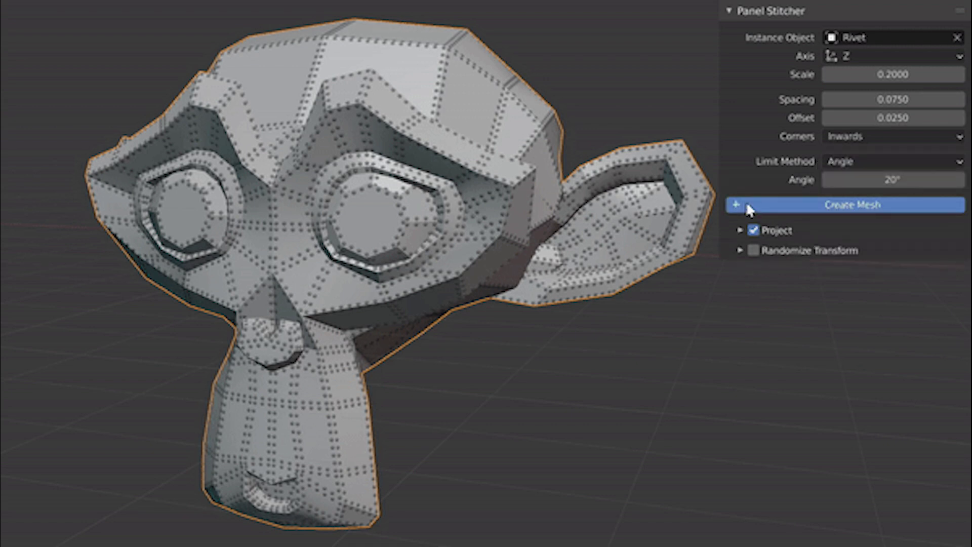
click(866, 163)
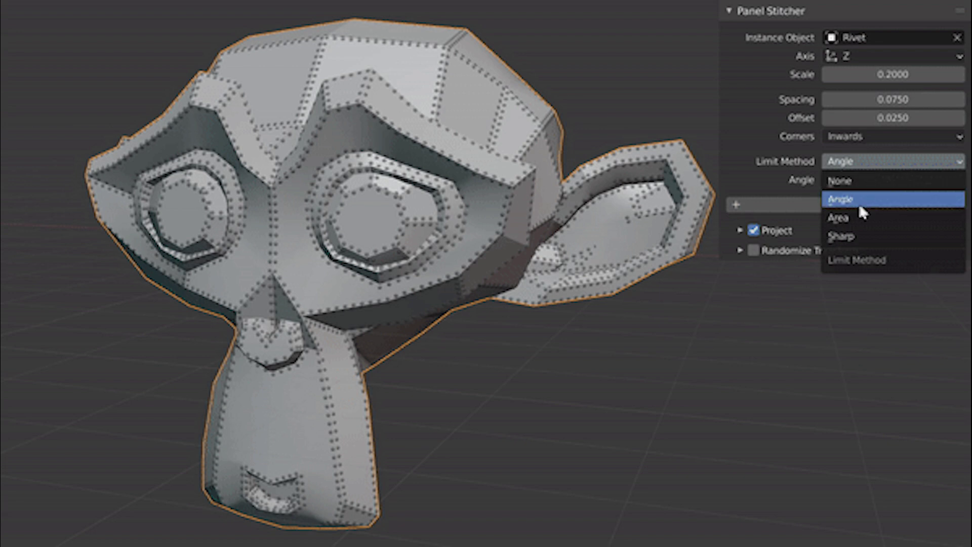
click(856, 218)
click(834, 206)
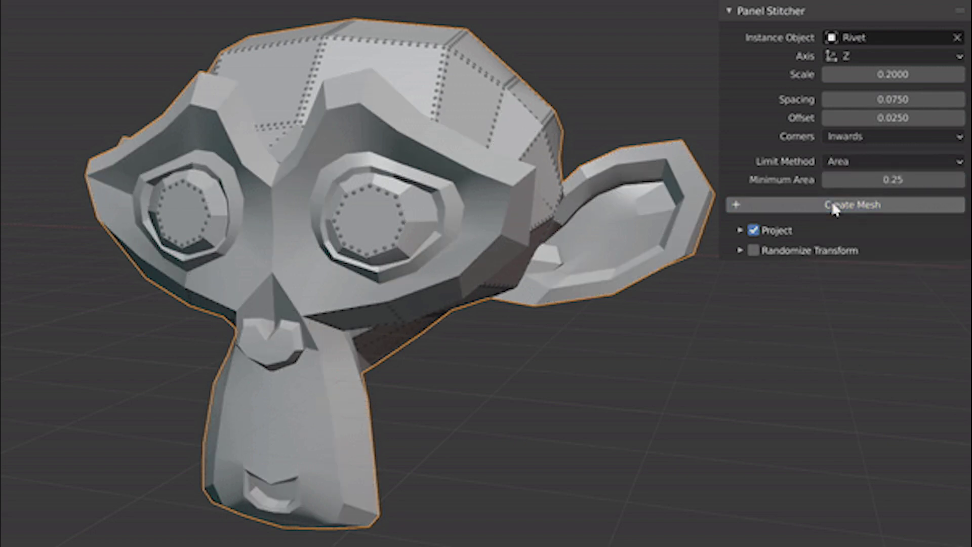
Step: Regenerate the rivets limited to Sharp edges and view the mesh in Edit Mode
click(846, 163)
click(842, 234)
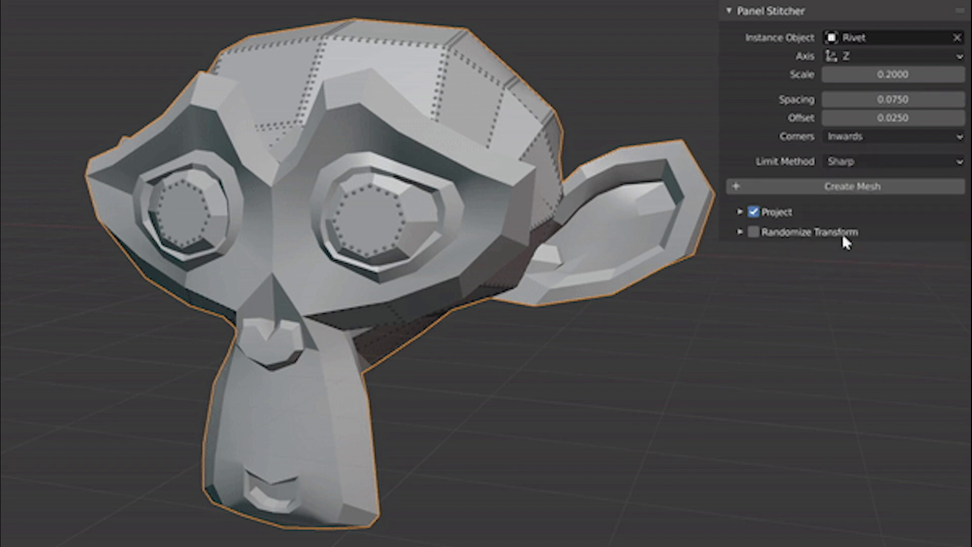
click(831, 189)
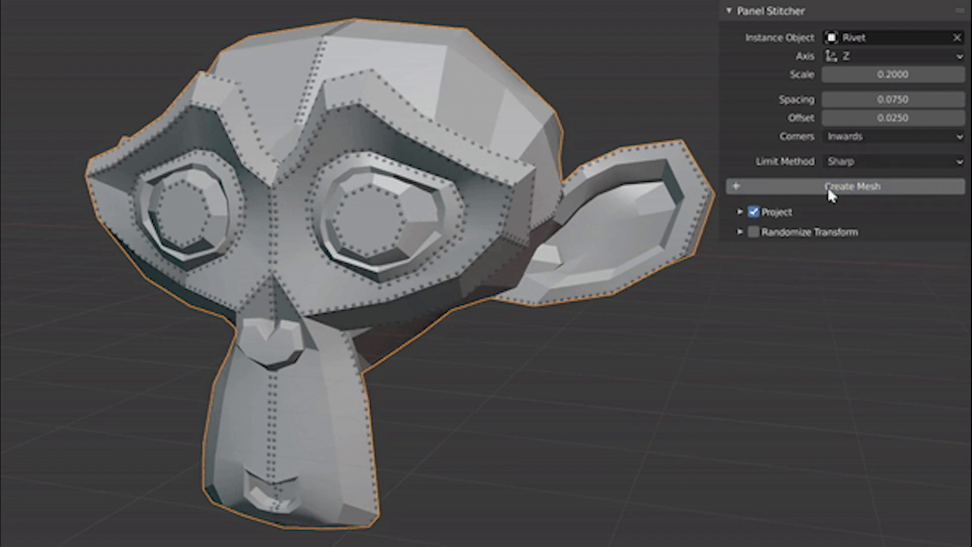
key(Tab)
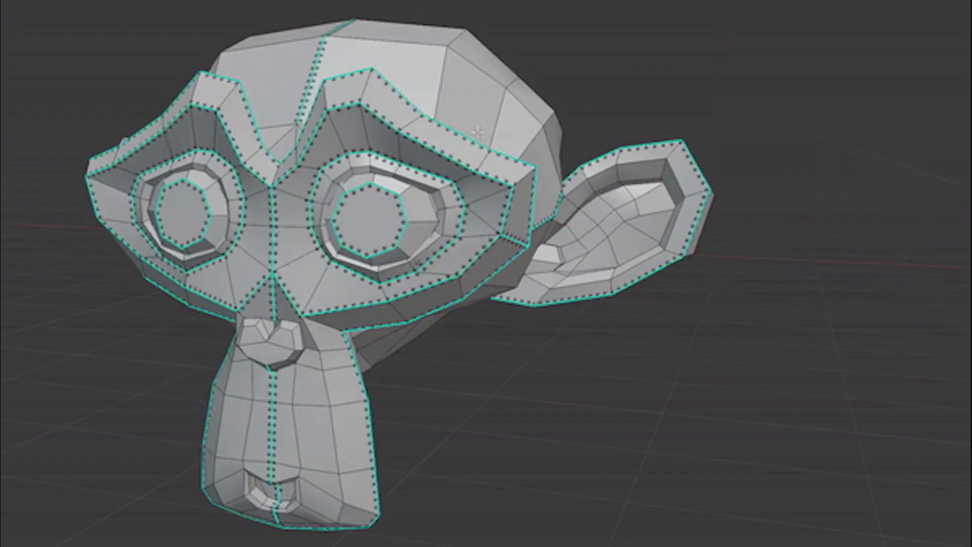